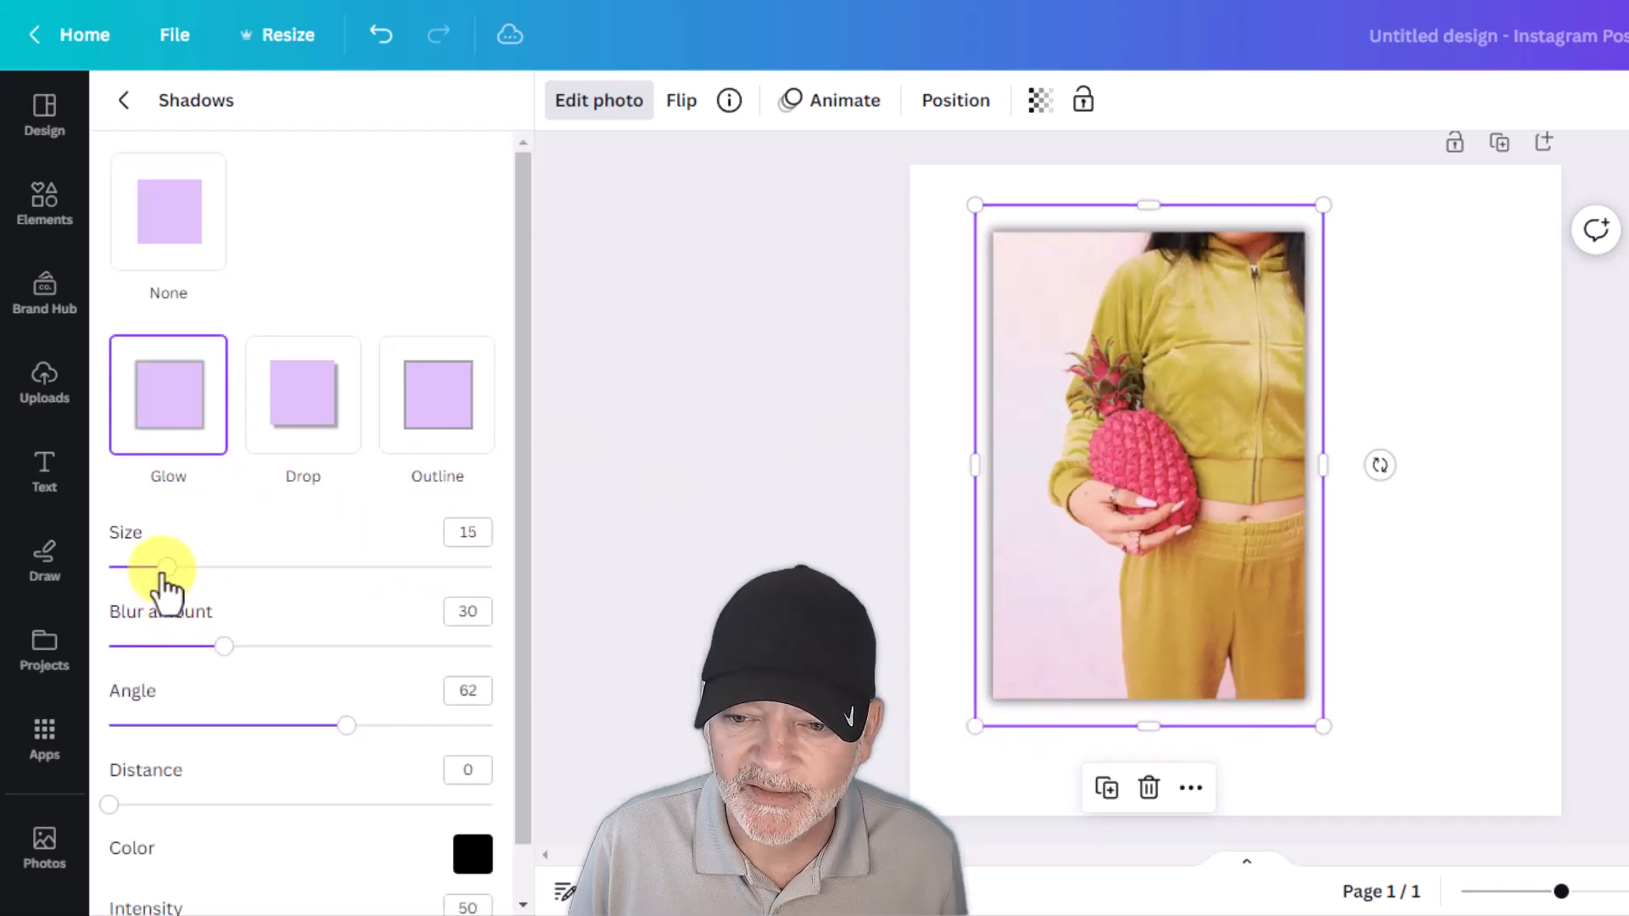
- Set the photo's Glow shadow to size 18 and blur 29, with a bright pink colour at intensity 100
drag(167, 566, 223, 701)
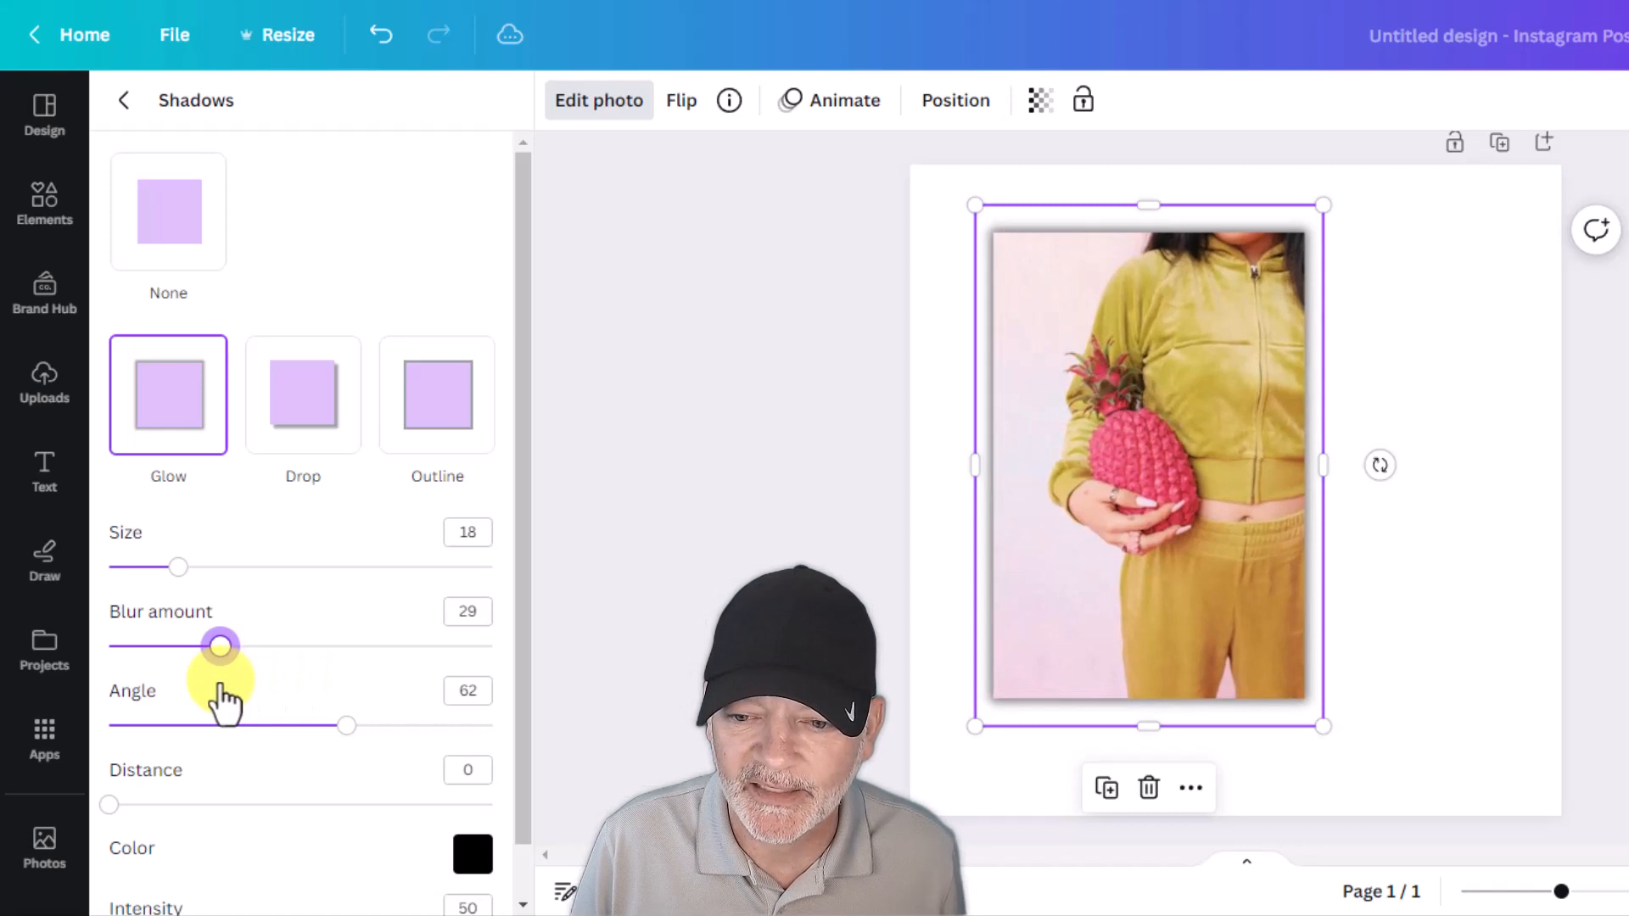
scroll(322, 670, down, 1)
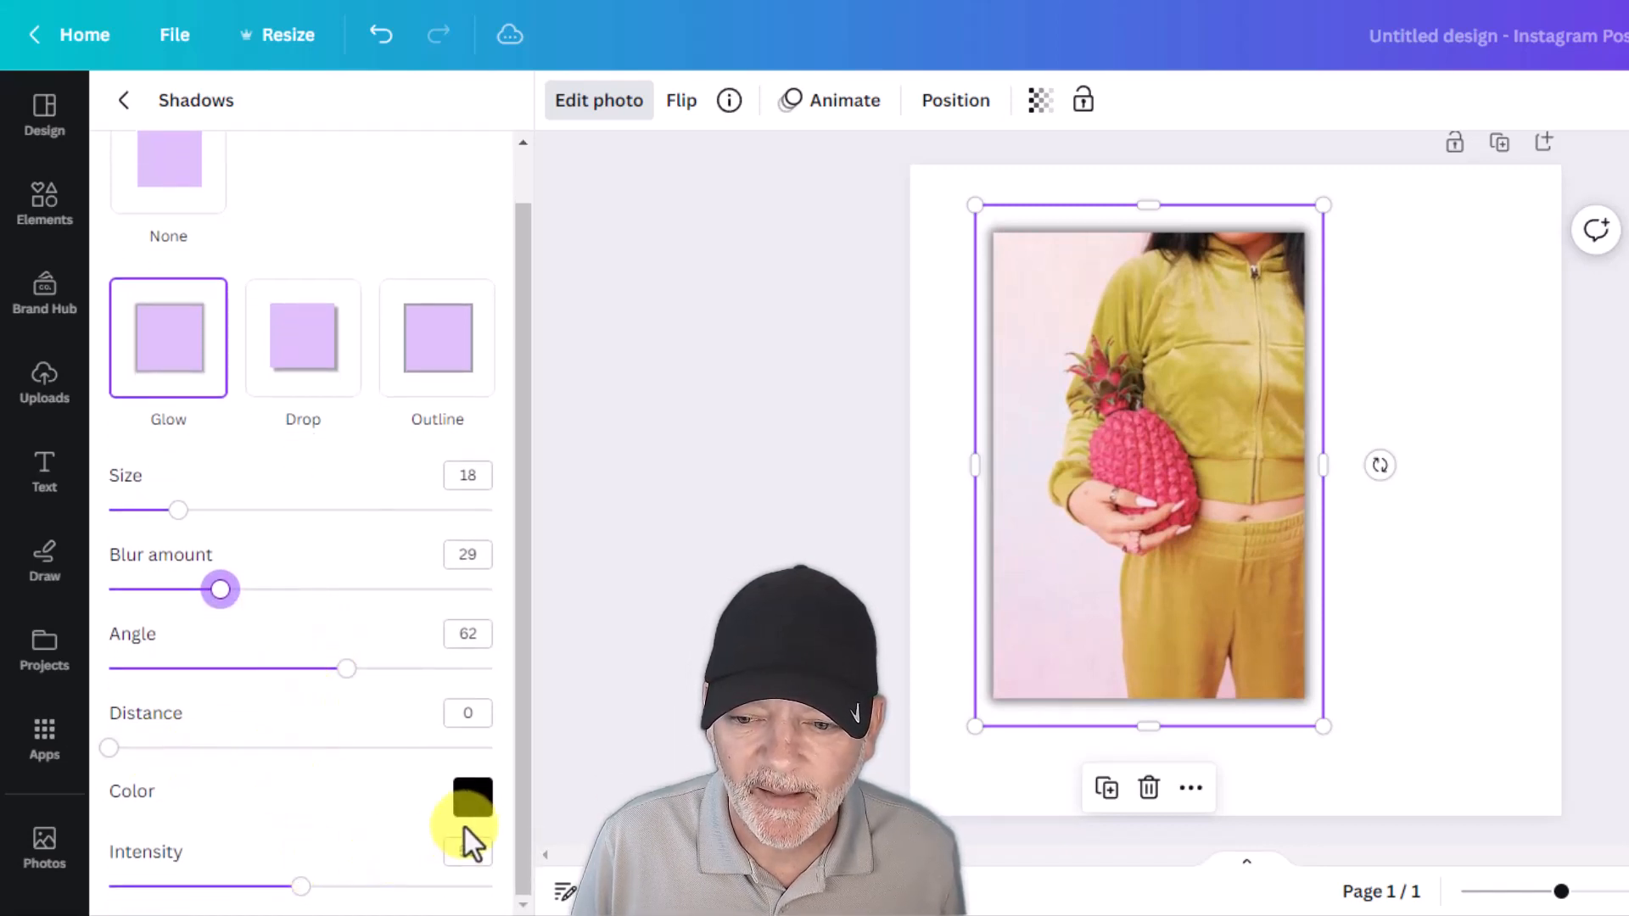
click(472, 802)
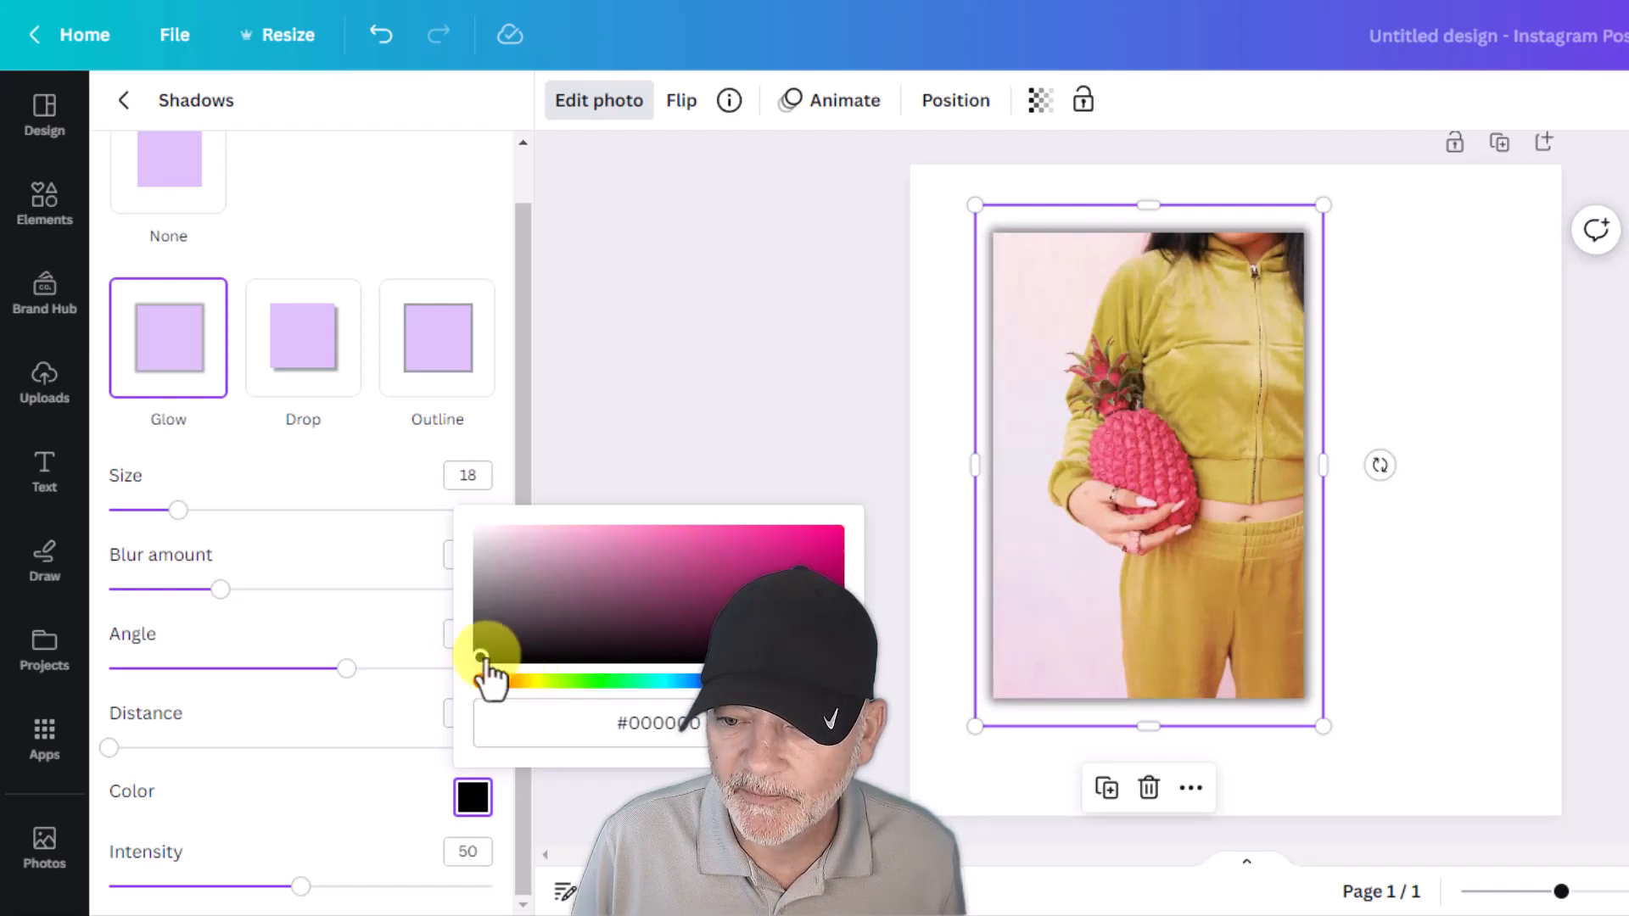
click(755, 552)
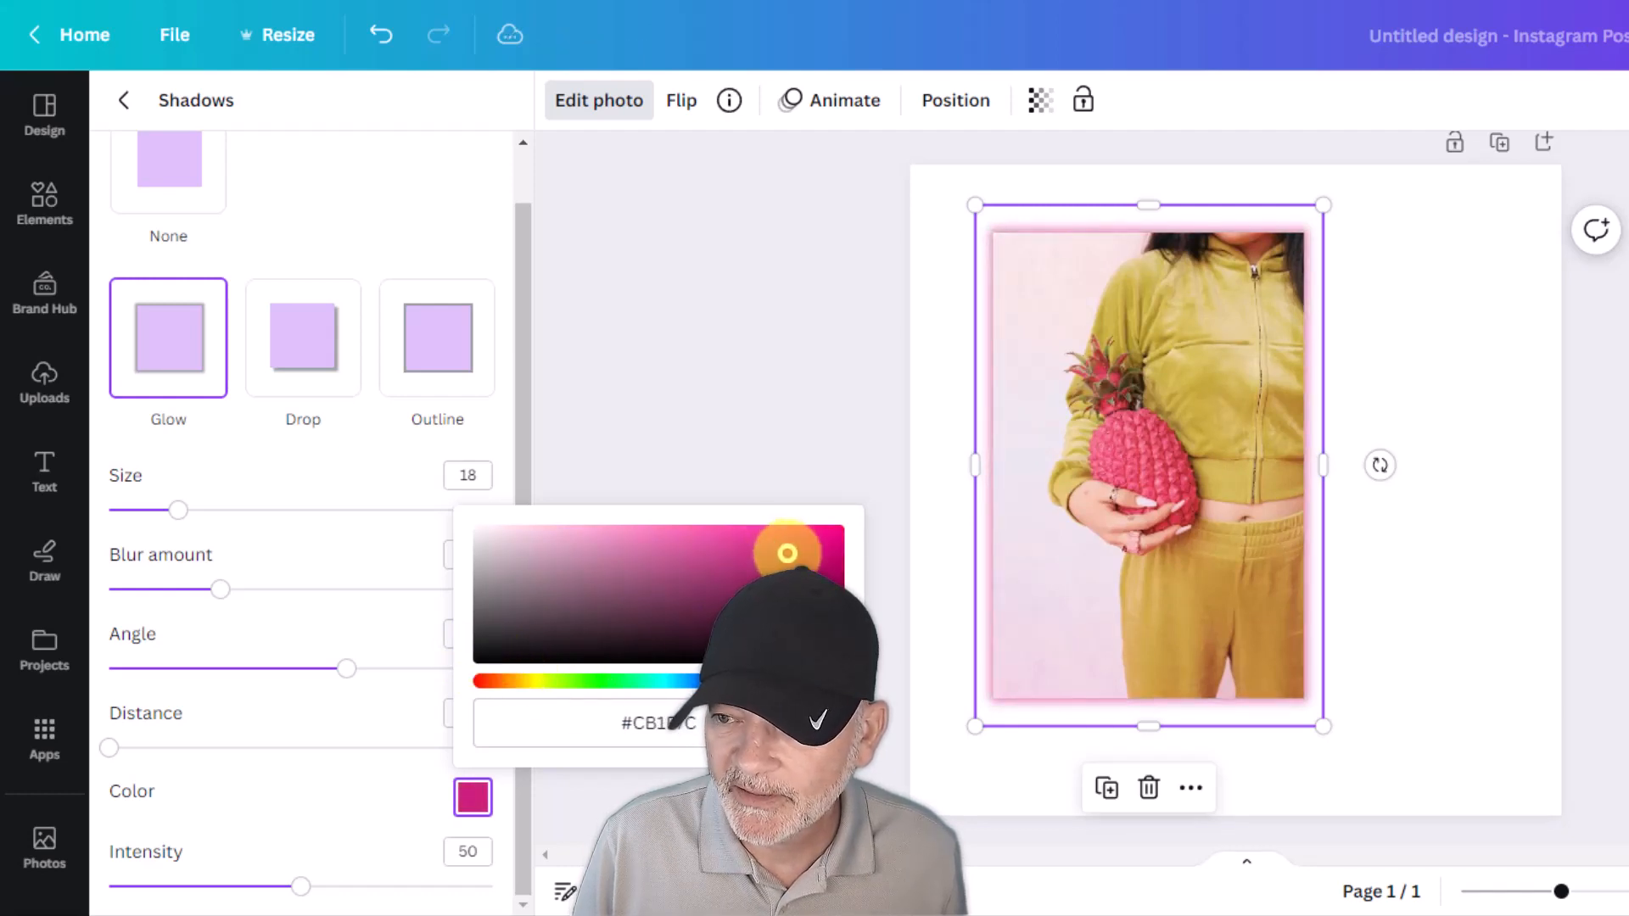
click(365, 827)
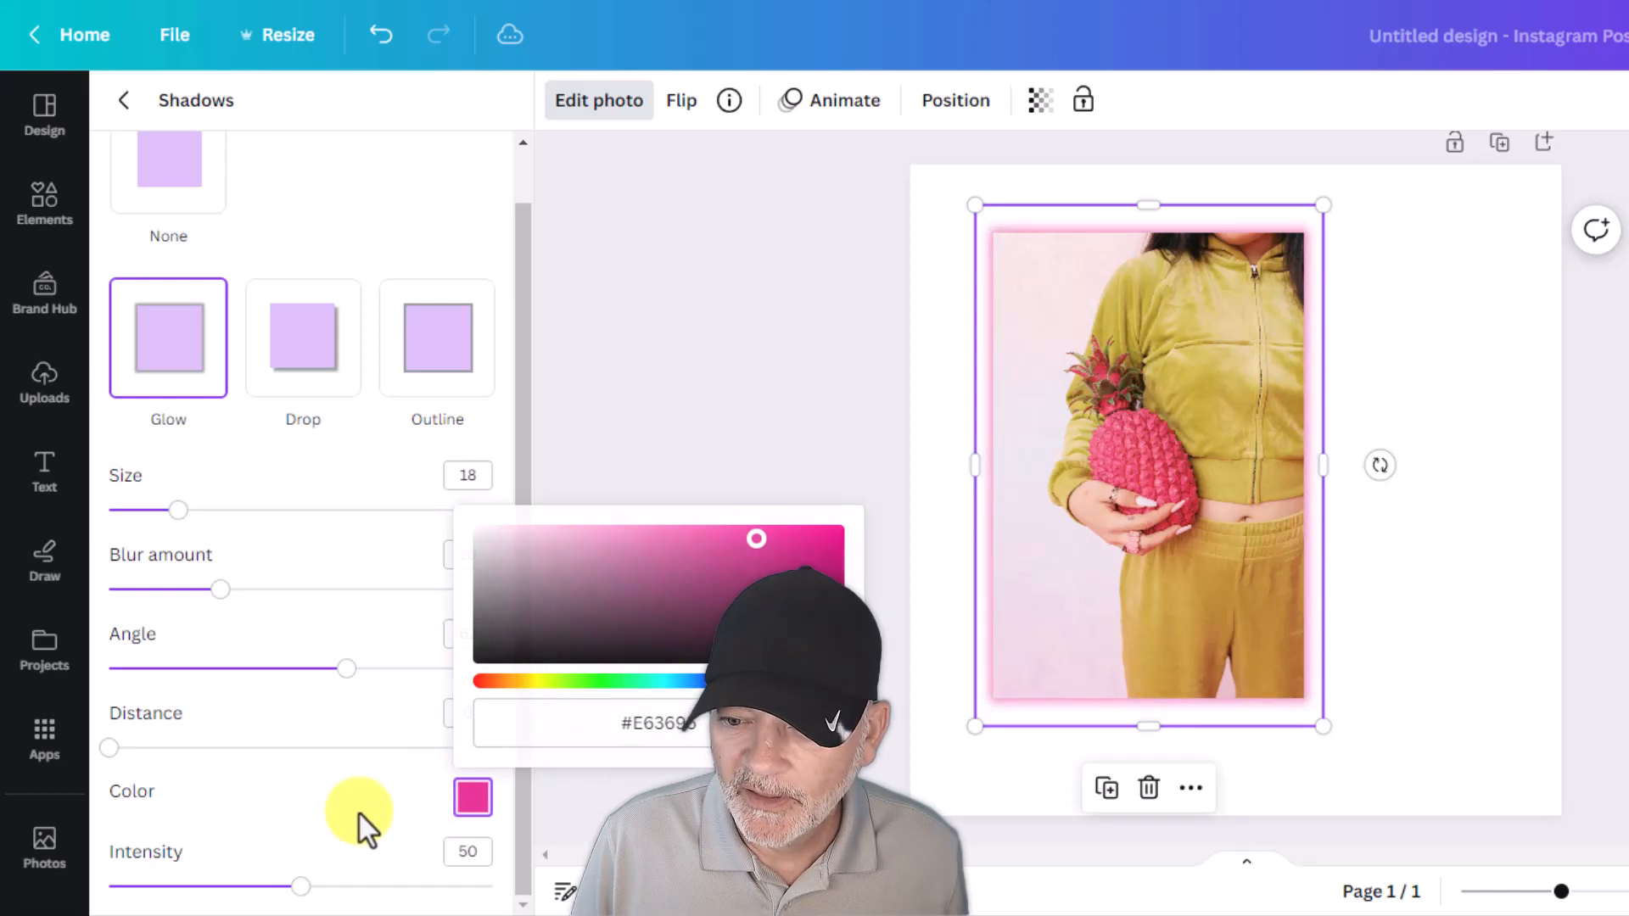
drag(301, 886, 565, 893)
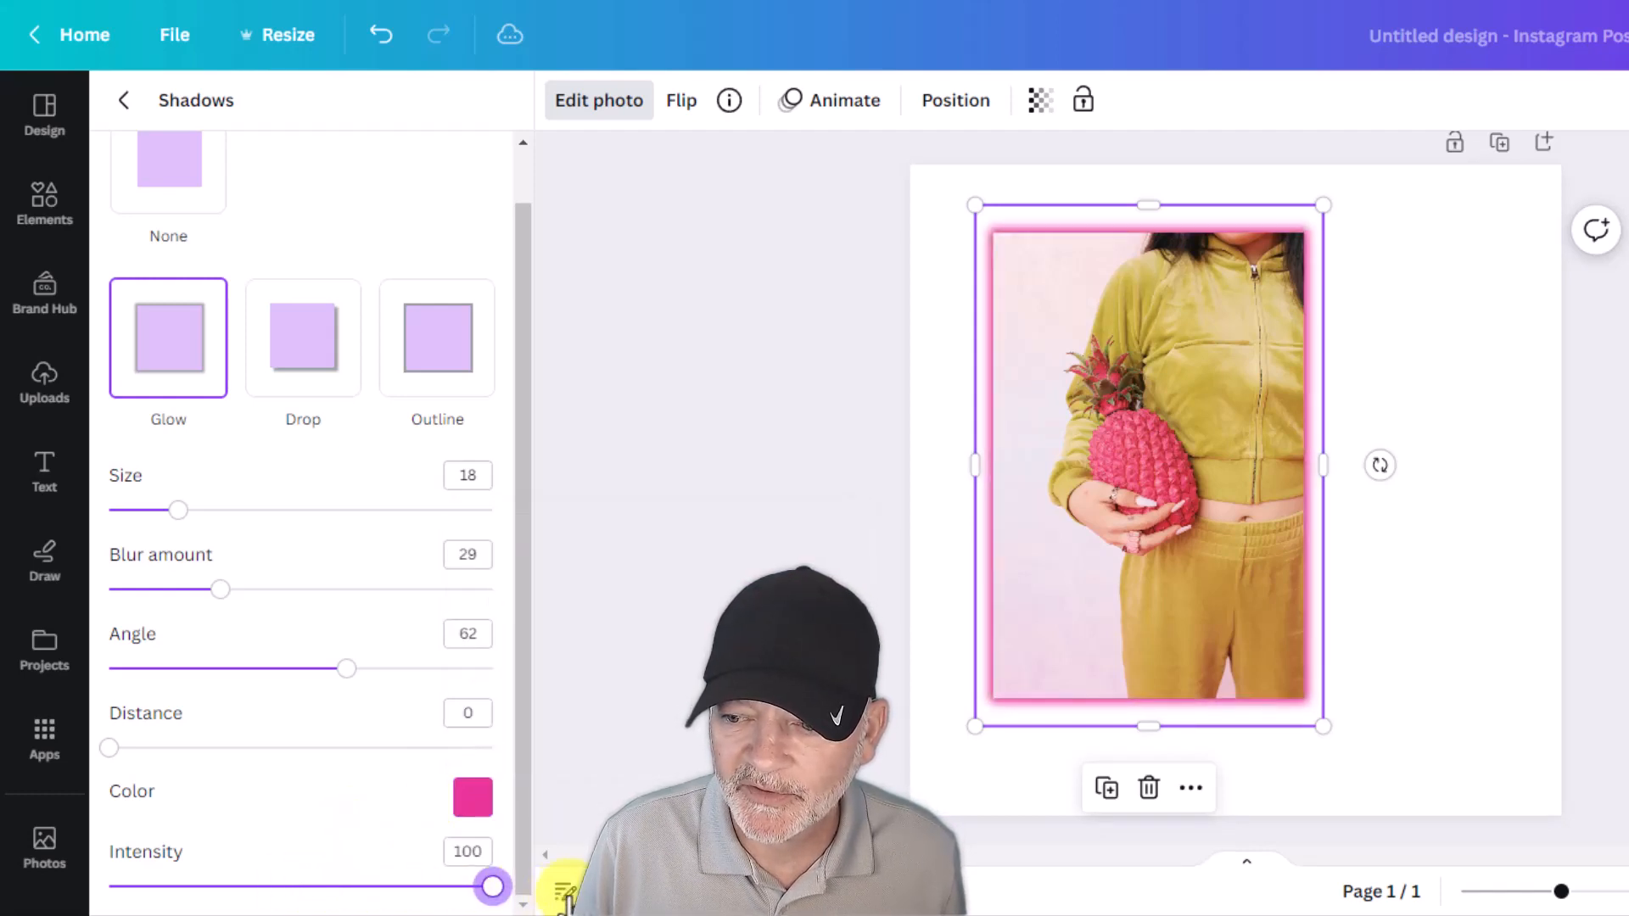
- Shrink the glowing pineapple photo to a small thumbnail and place it in the page's upper-left corner
click(1429, 611)
click(1301, 716)
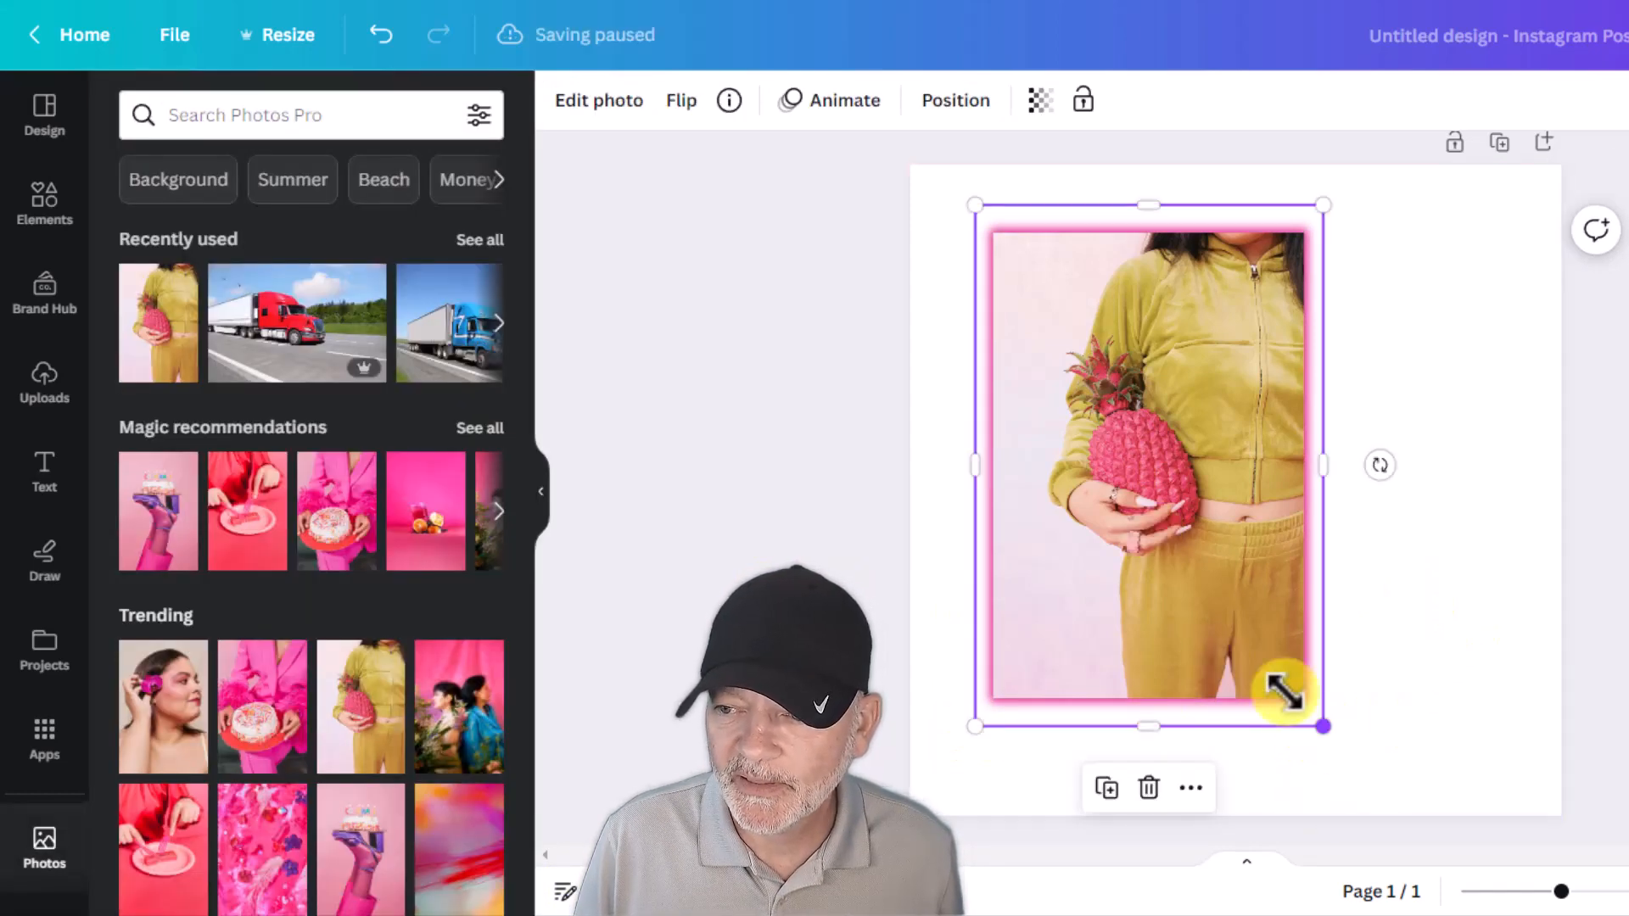
drag(1320, 724, 1154, 474)
drag(1046, 244, 999, 222)
- Add a second copy of the pineapple photo, enlarge it and place it on the right half of the page
click(154, 365)
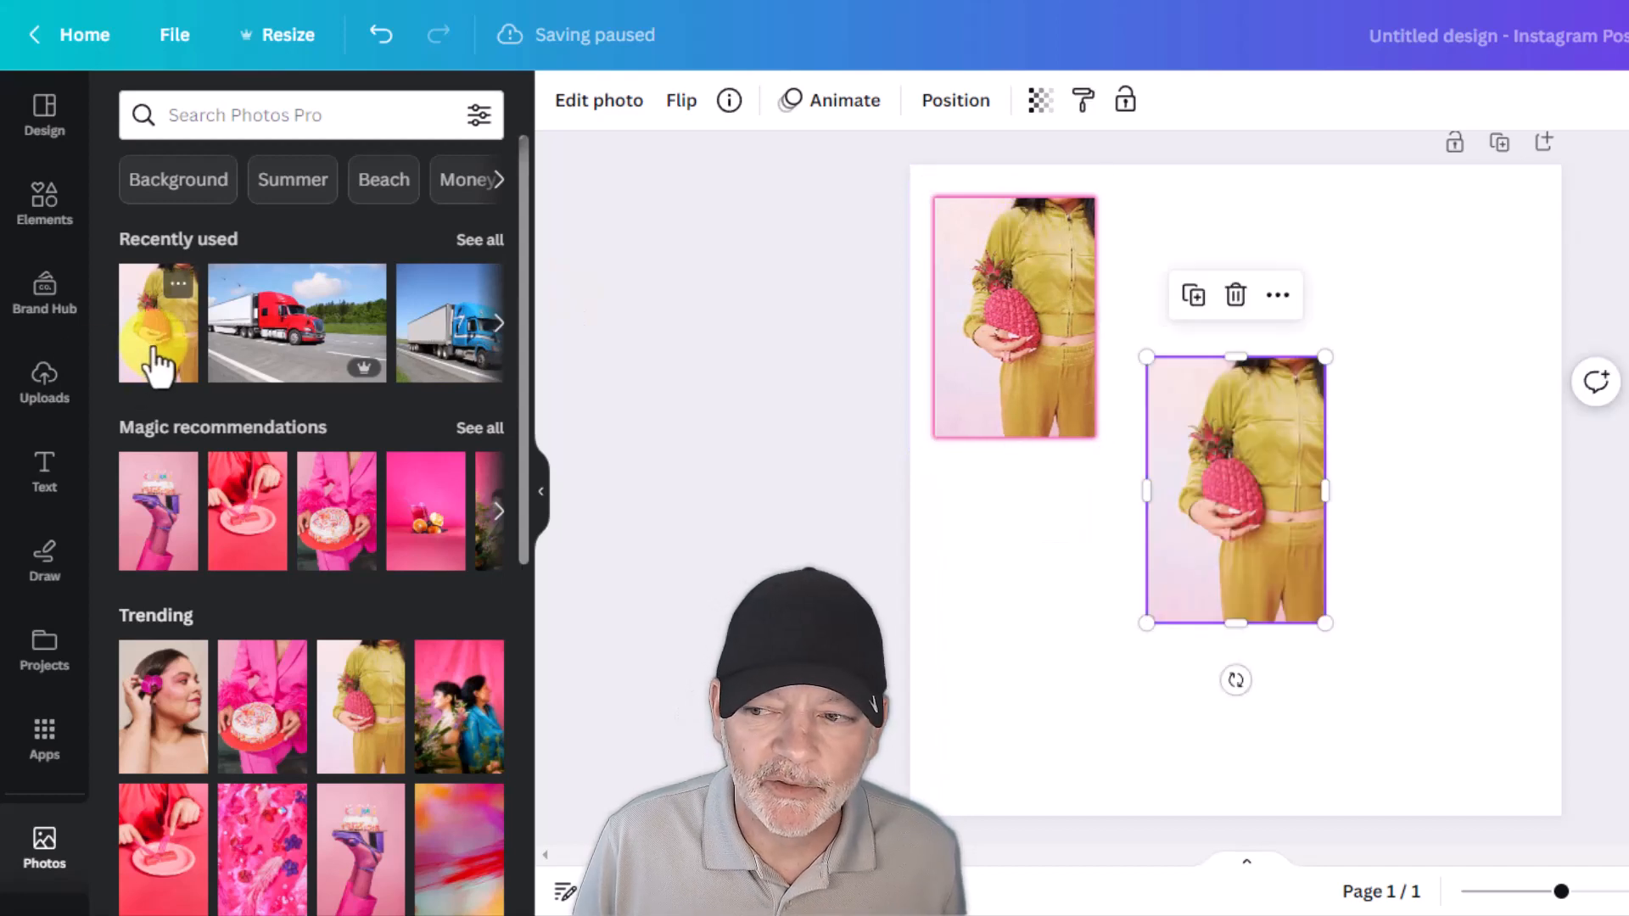
drag(1327, 633, 1464, 770)
drag(1437, 360, 1405, 334)
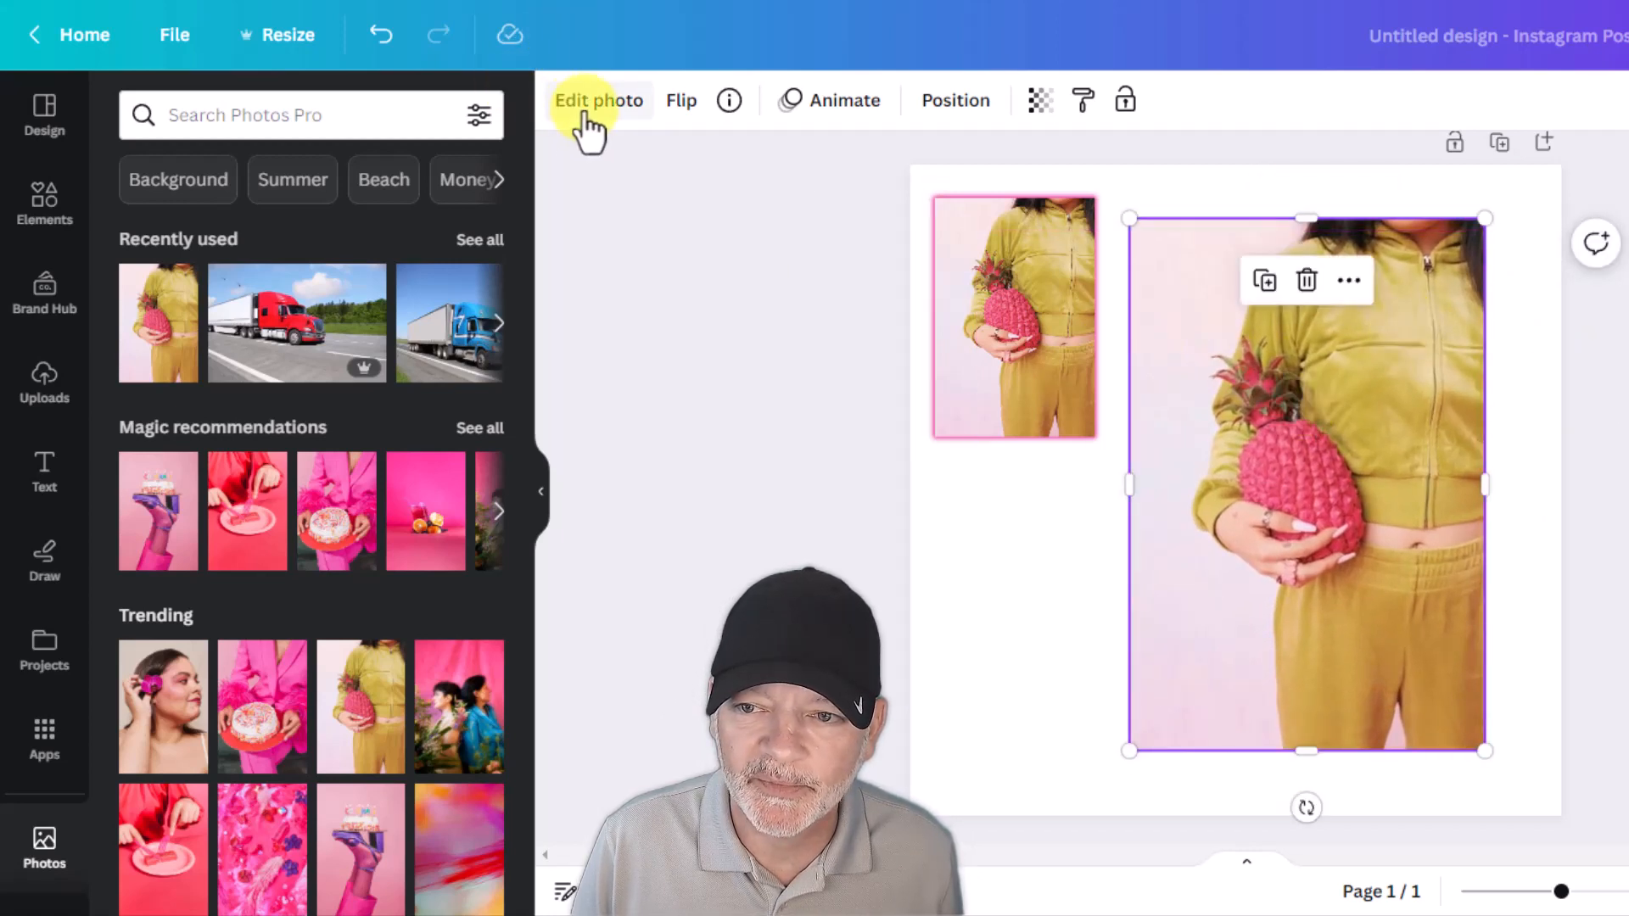
- Remove the background from the large pineapple photo
click(594, 102)
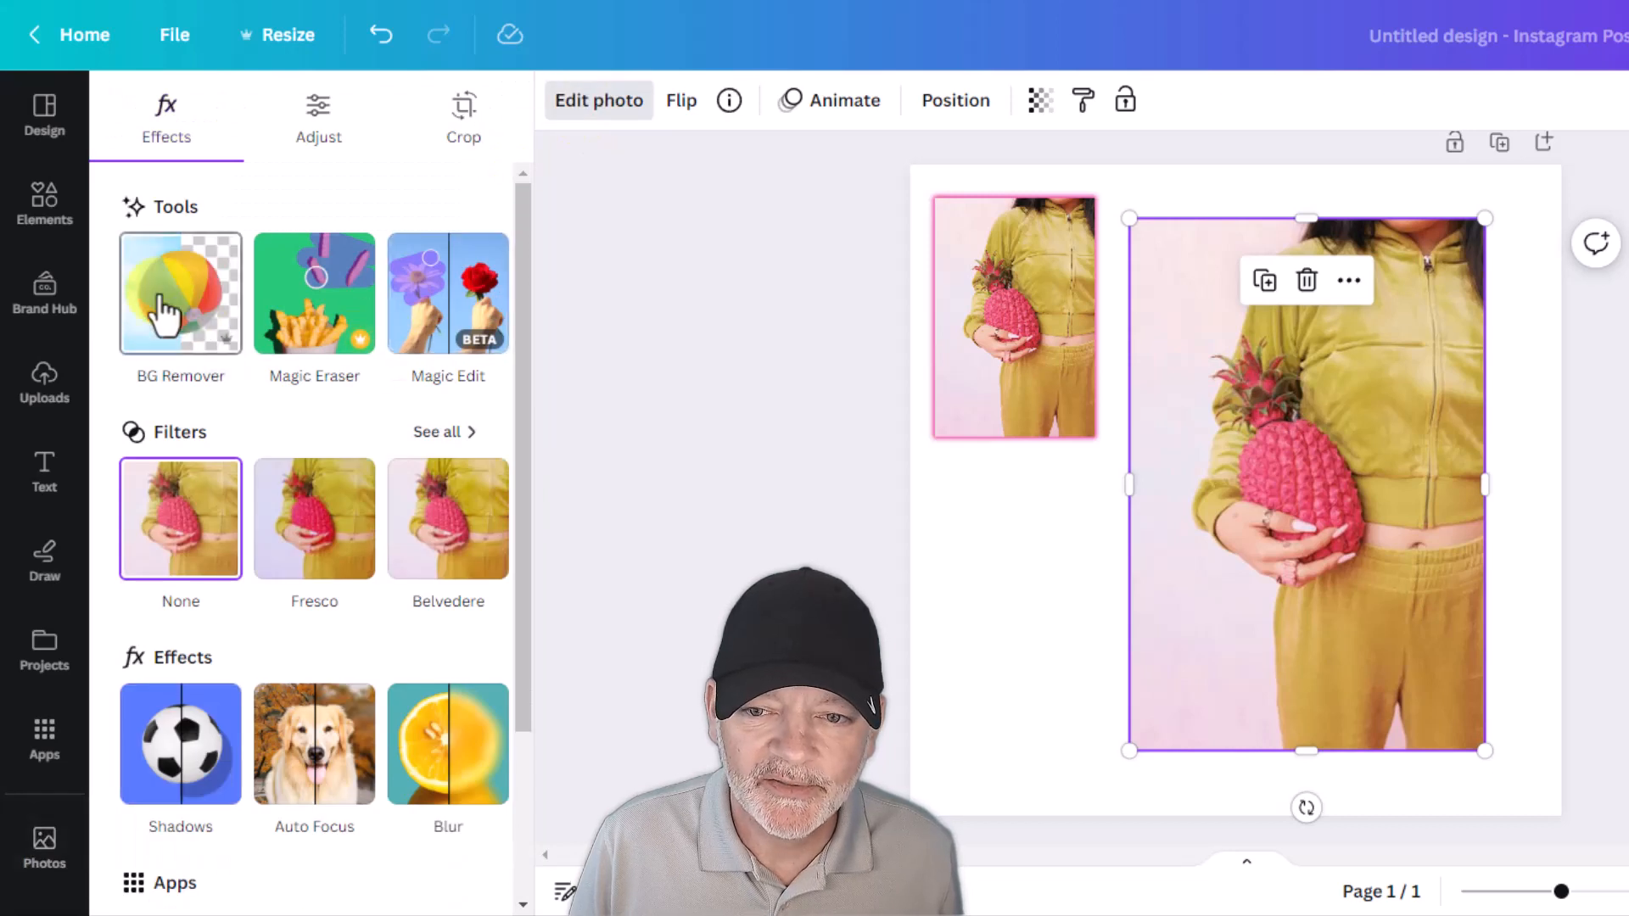
click(196, 338)
click(188, 313)
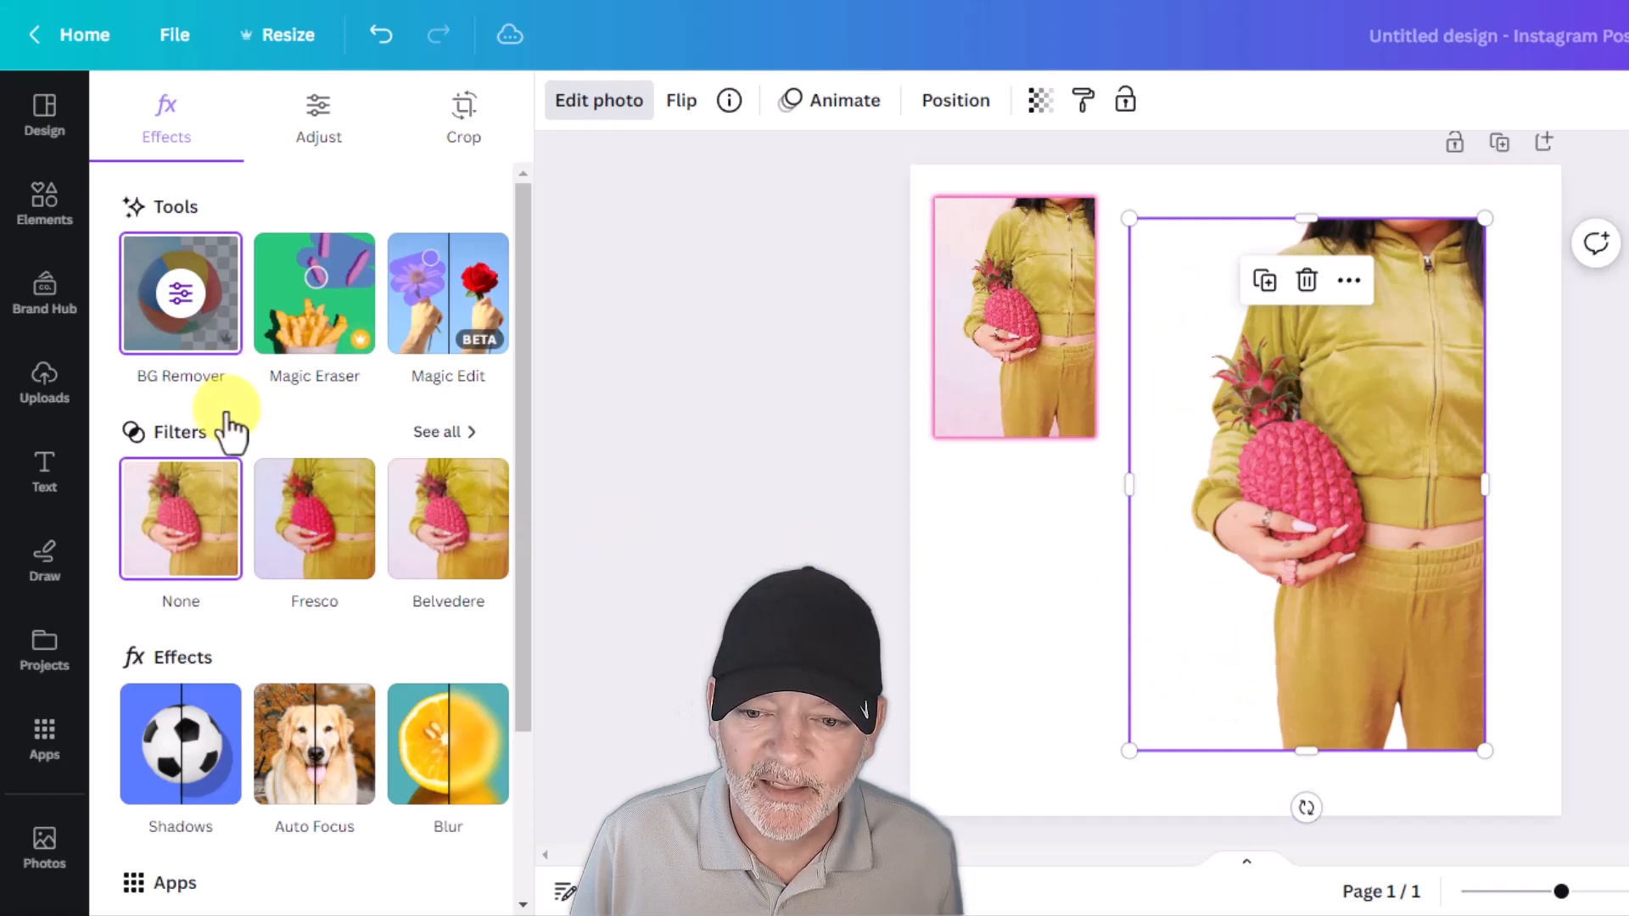
- Apply a Drop shadow to the large cut-out photo and set the shadow's size to 7
click(174, 762)
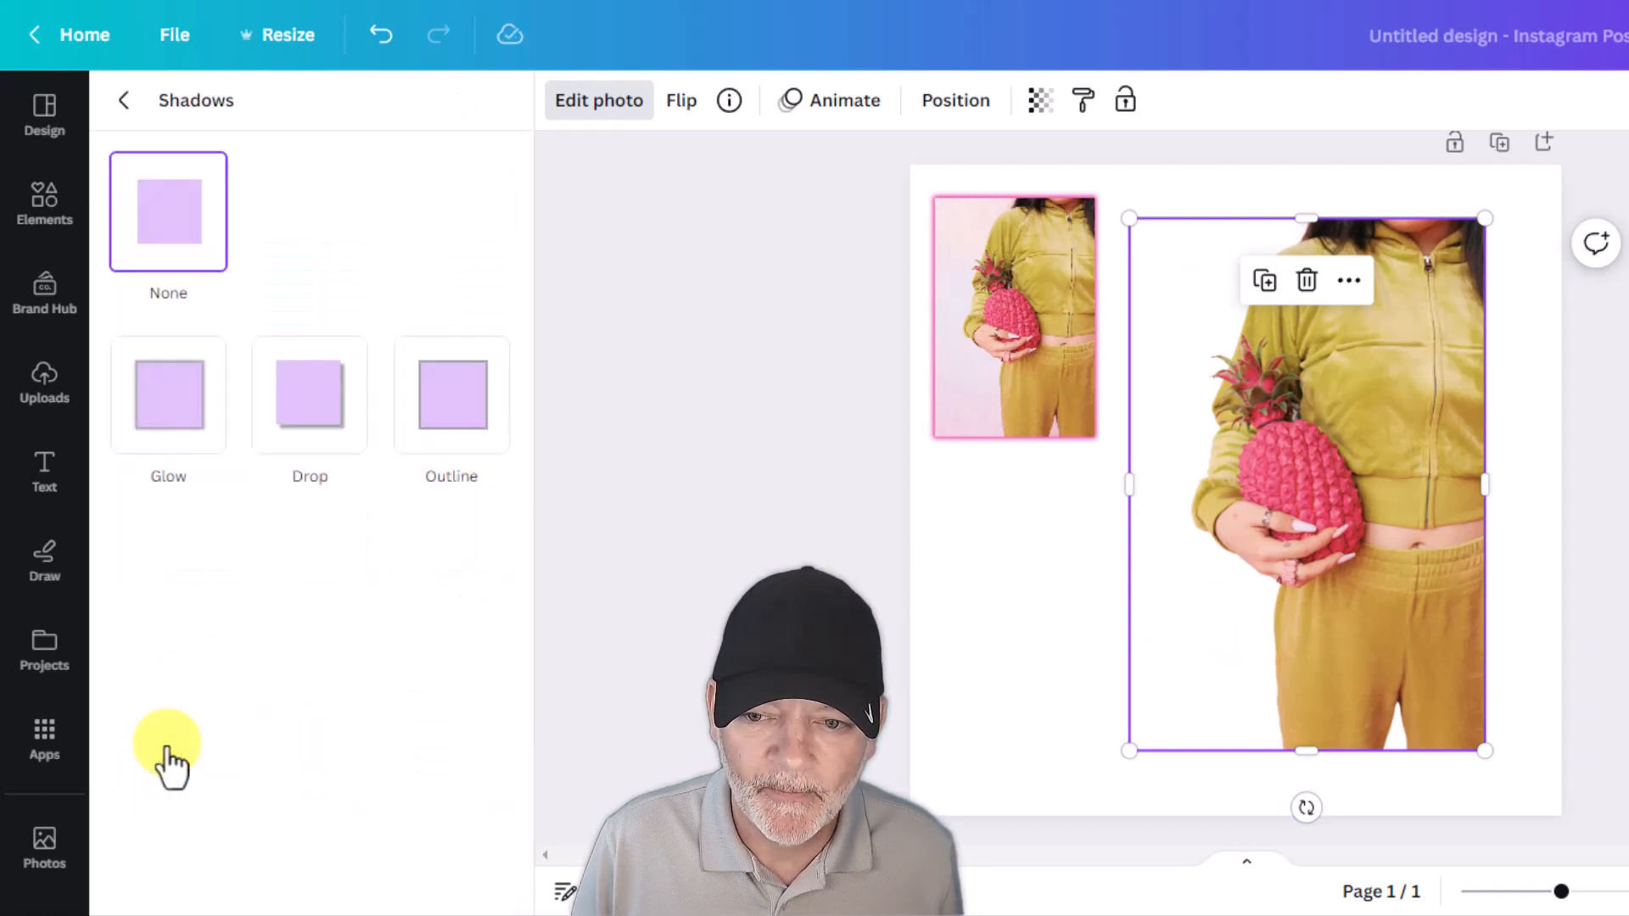
click(304, 414)
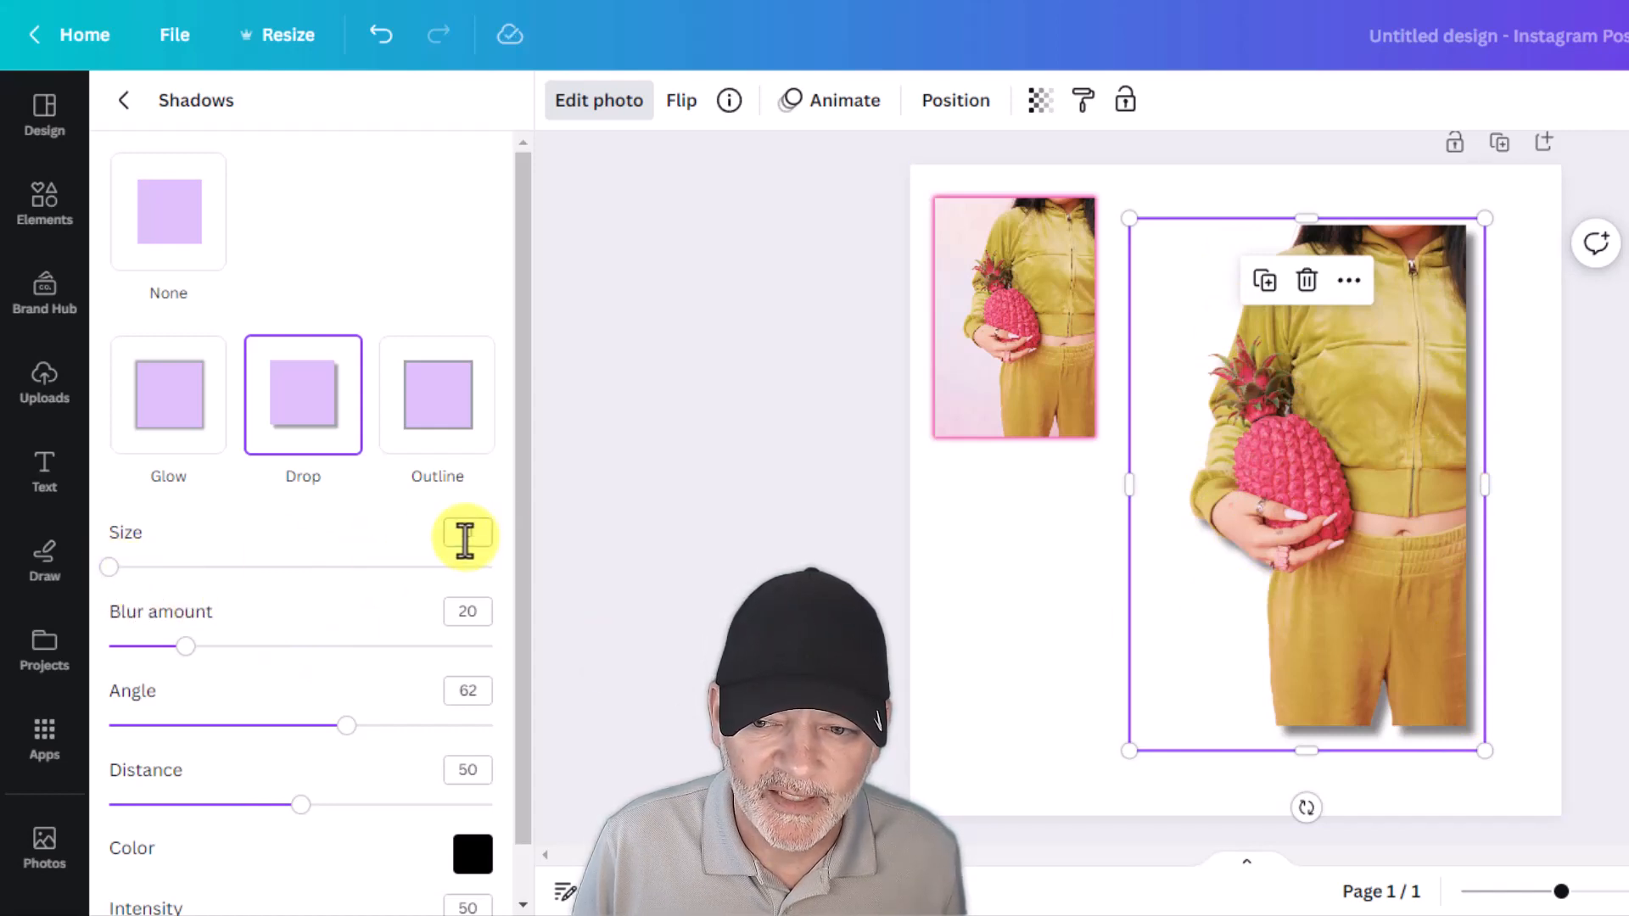
drag(111, 567, 132, 567)
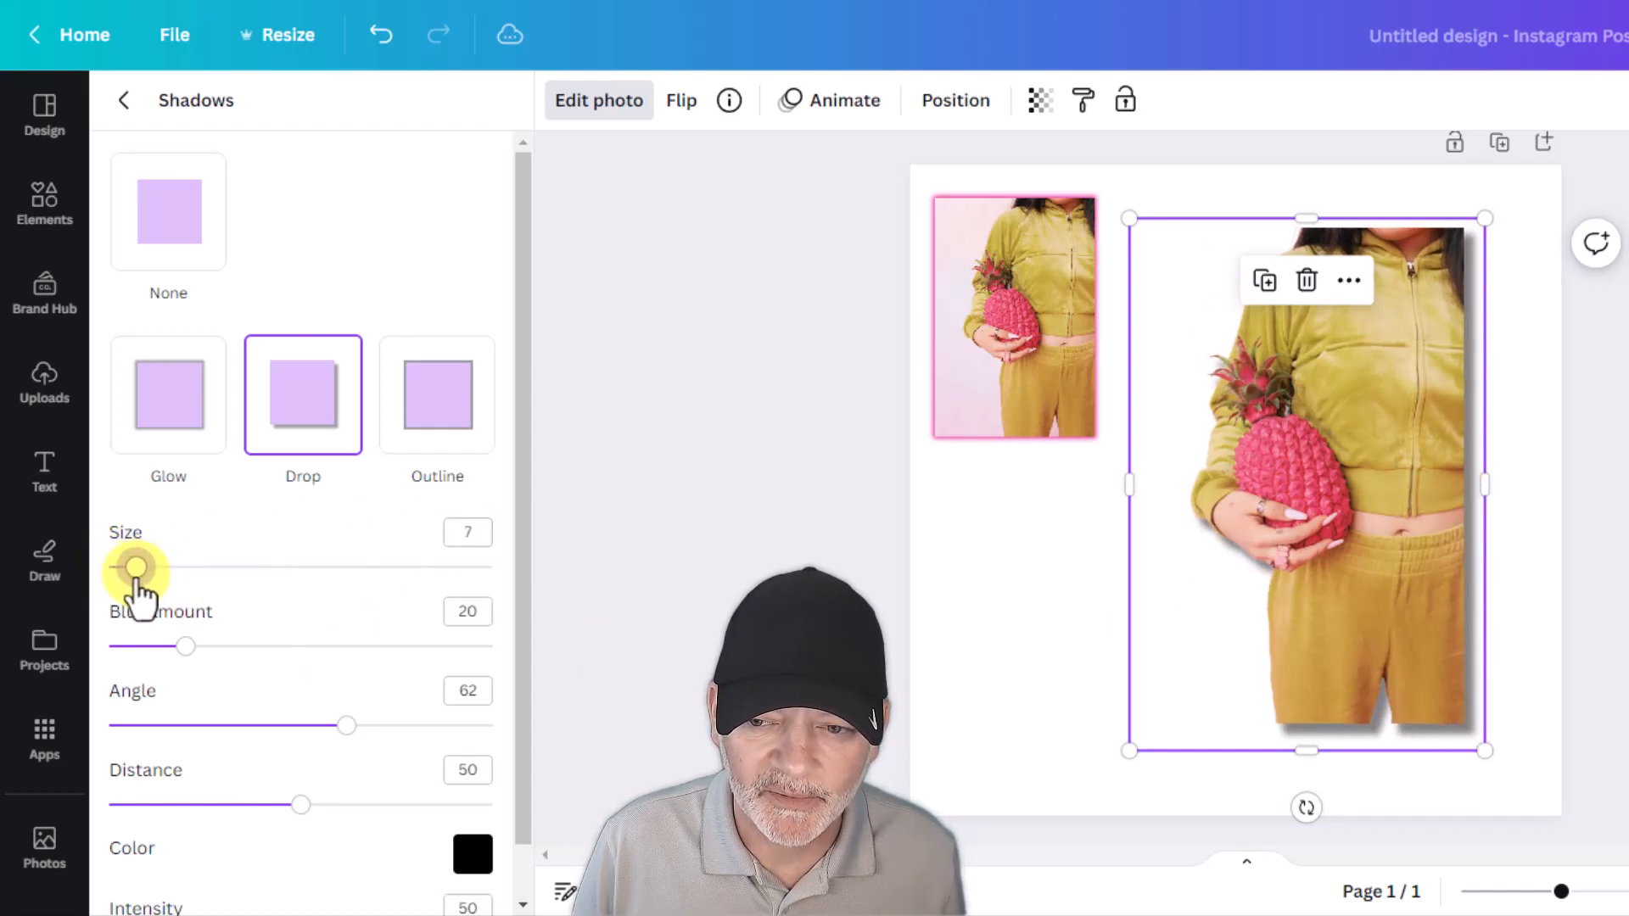
- Try different angles for the drop shadow, setting its size to 23 and its angle to 34
scroll(253, 585, down, 1)
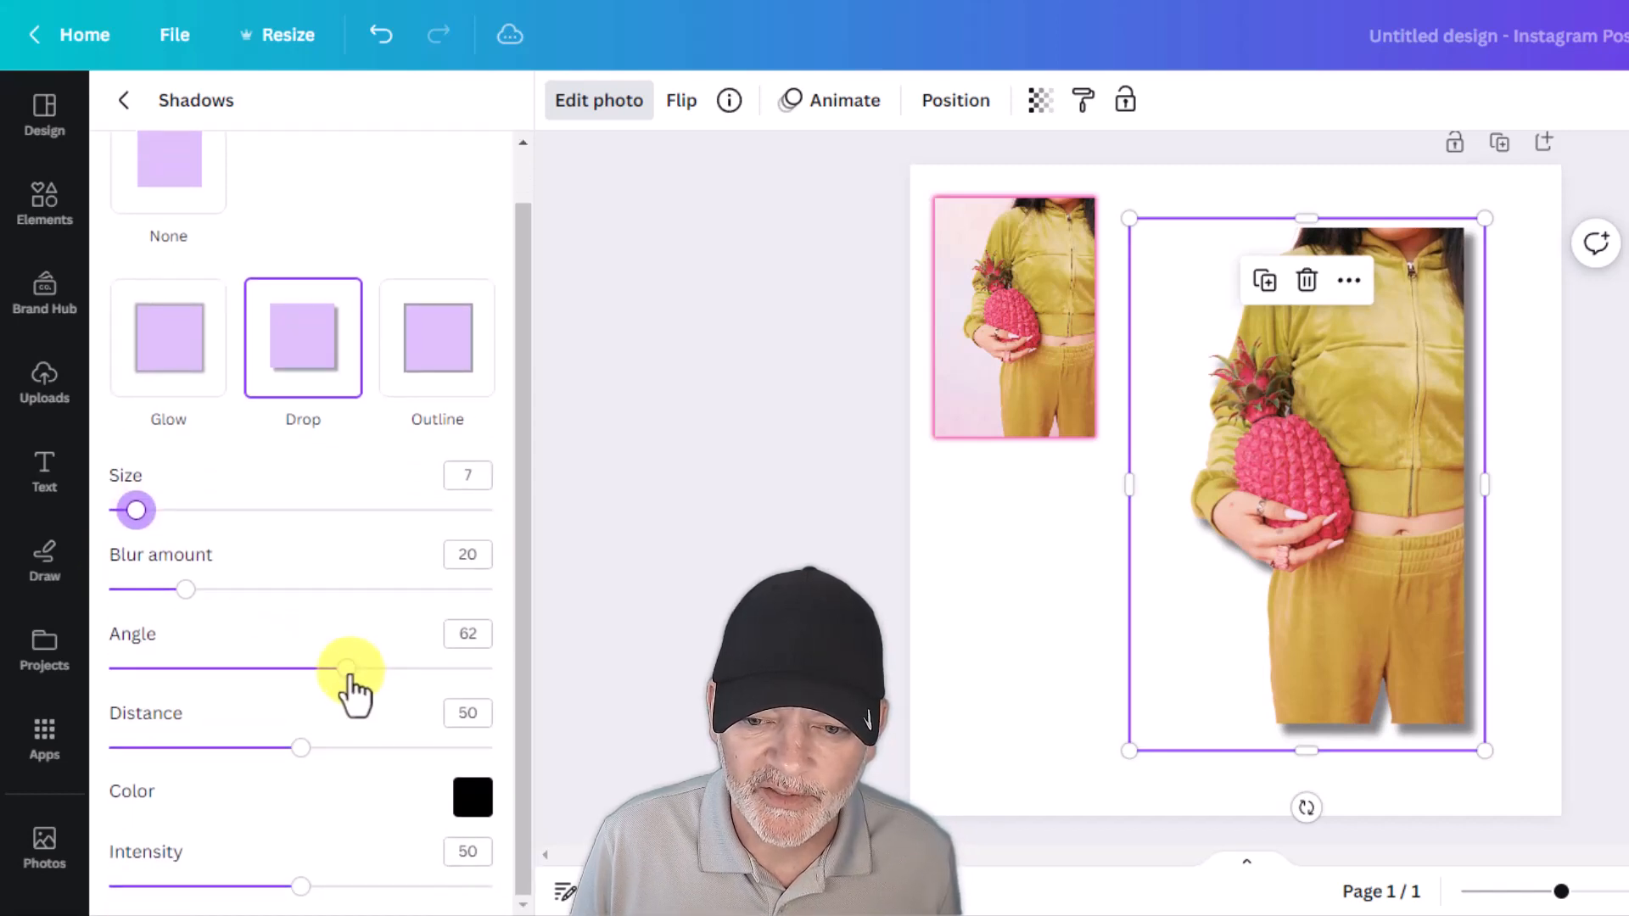
drag(347, 670, 469, 670)
click(254, 671)
drag(255, 670, 339, 670)
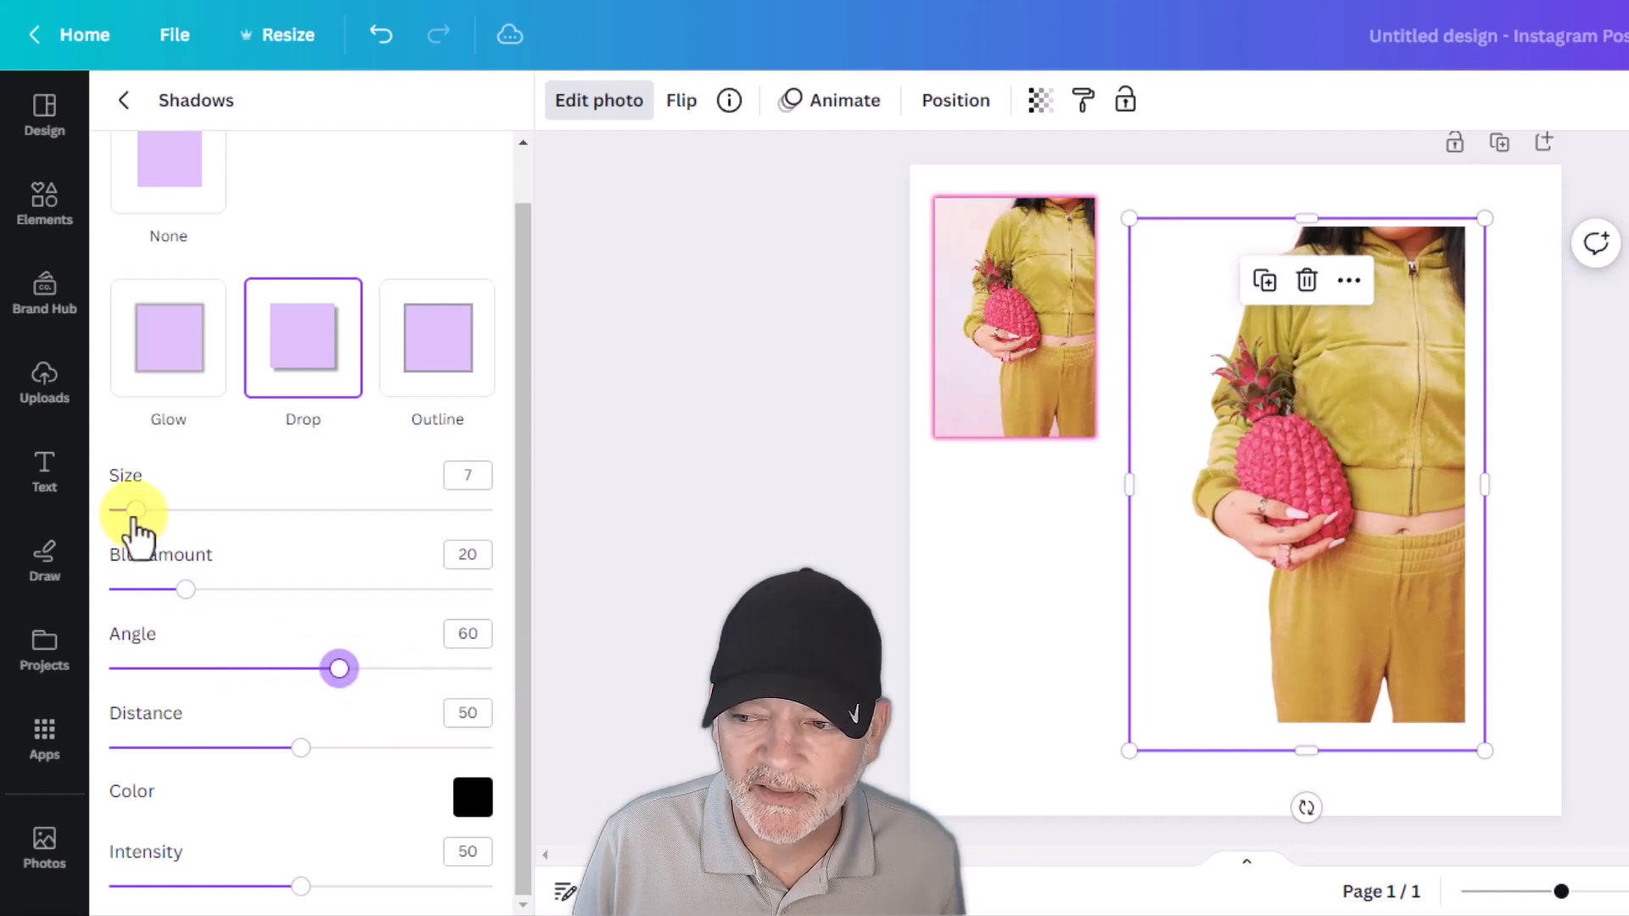
drag(136, 509, 197, 510)
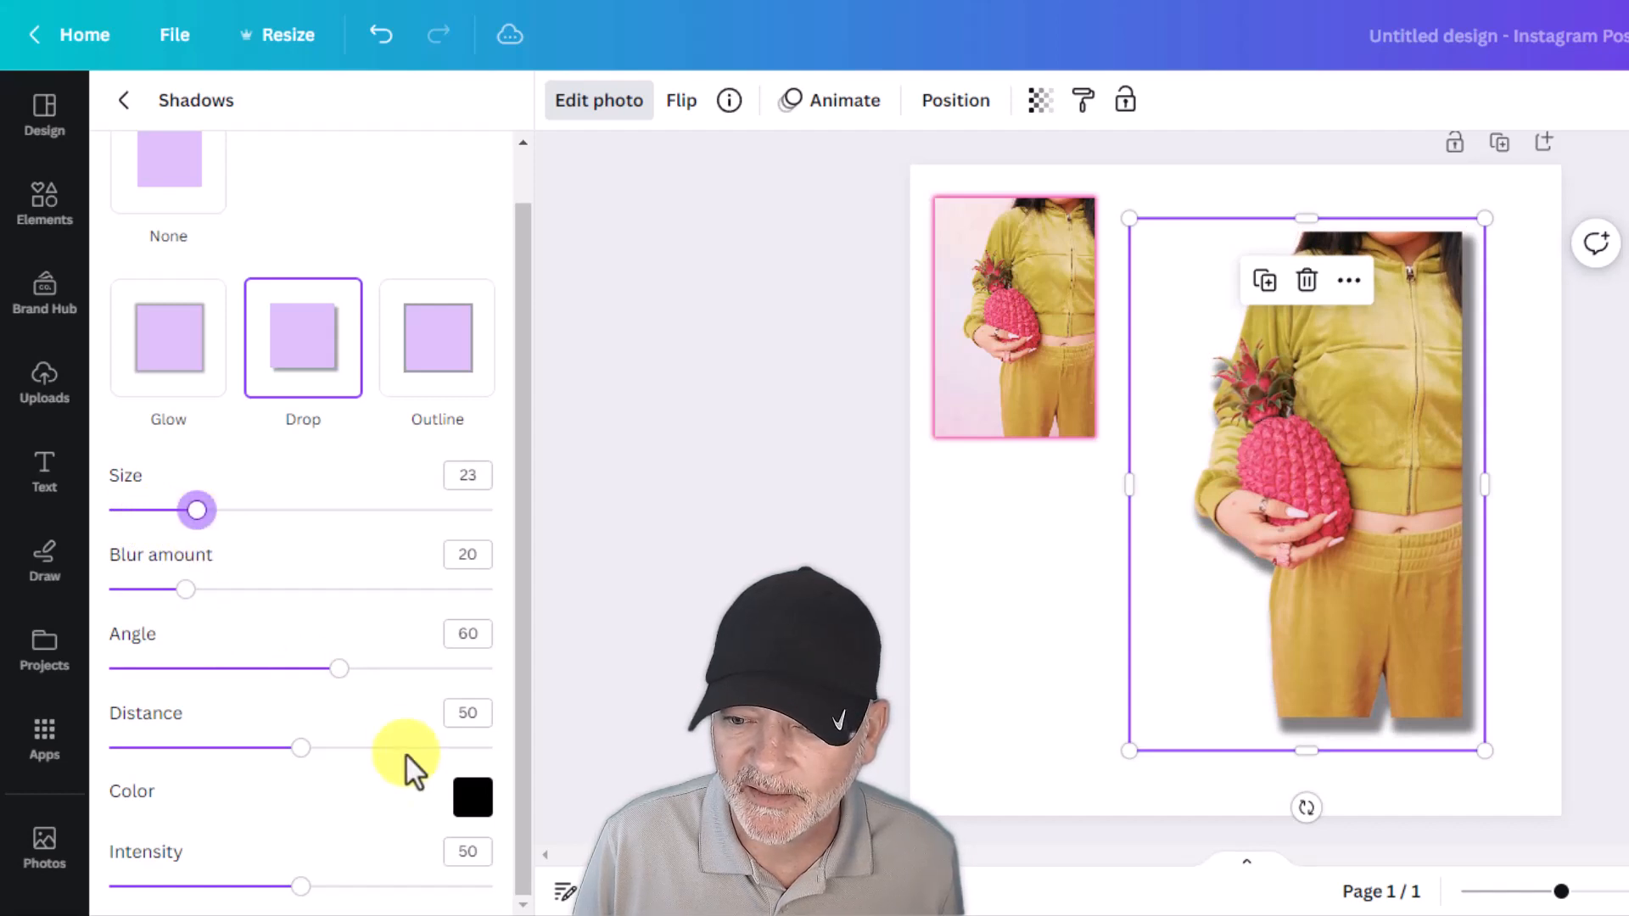
drag(338, 668, 239, 669)
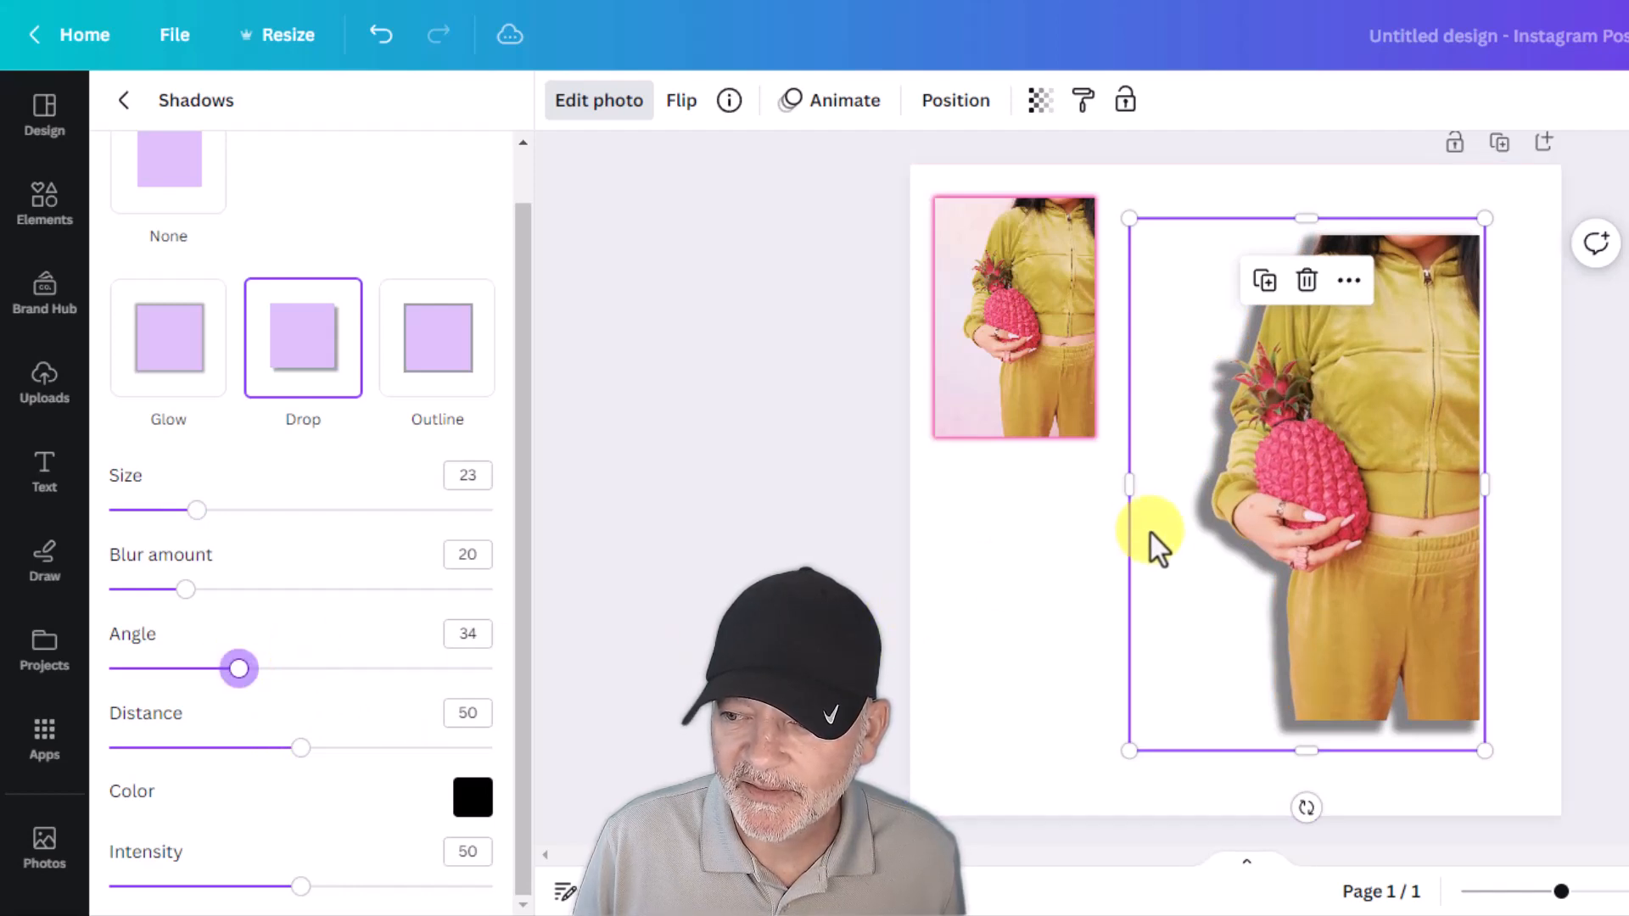
- Soften the drop shadow with distance 5, intensity 18 and blur 28, and deselect the photo
drag(301, 748, 193, 748)
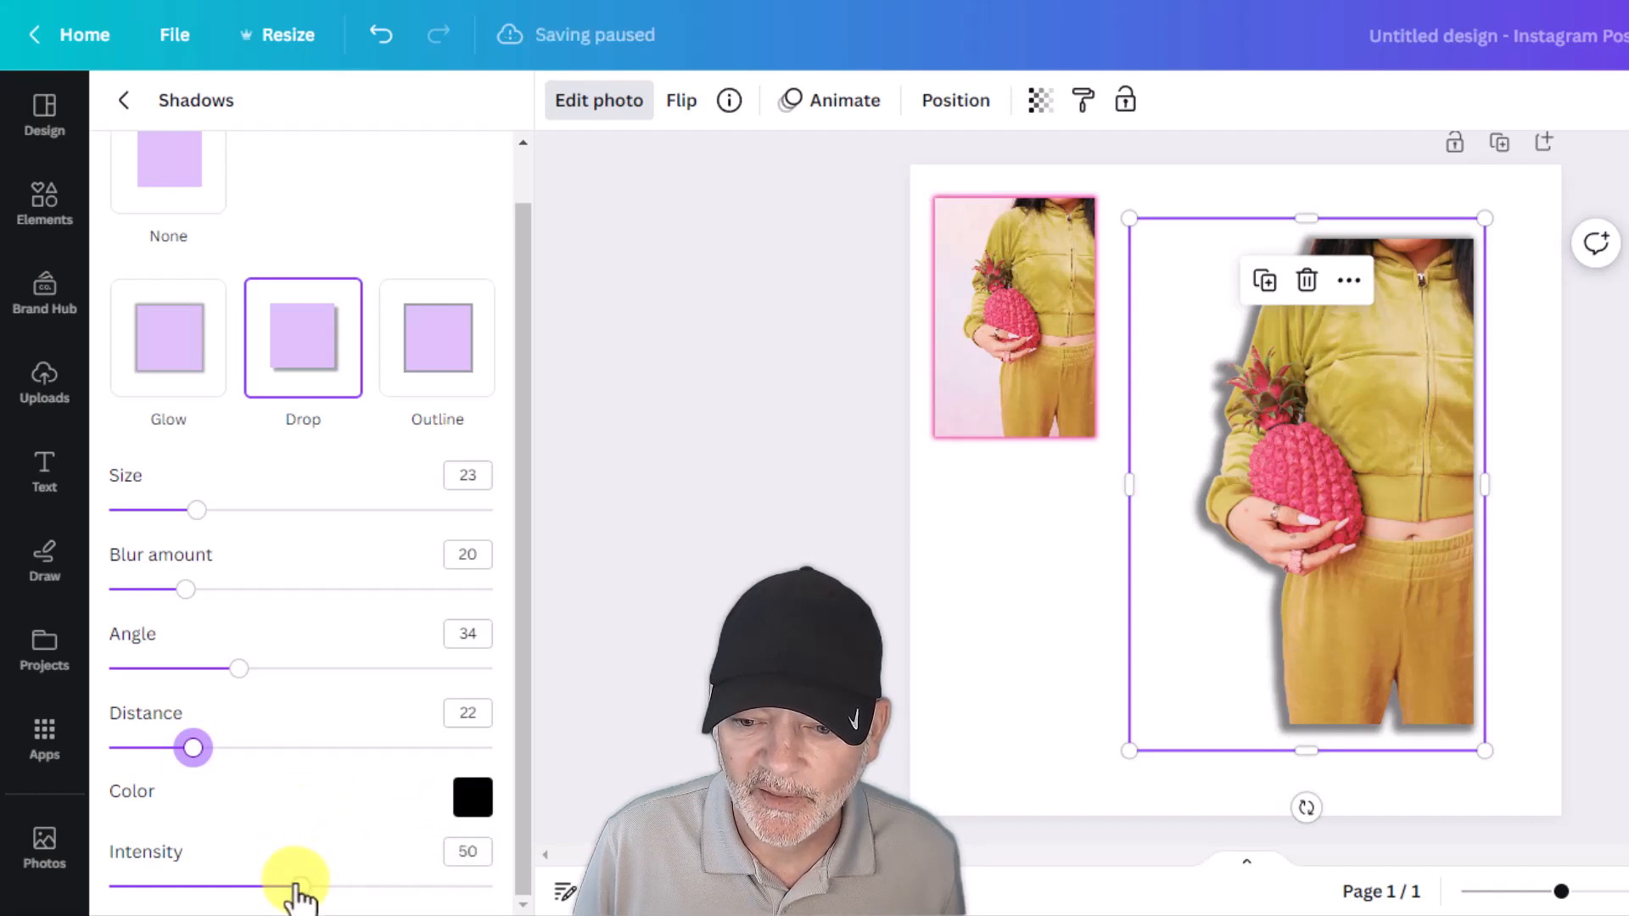
drag(299, 888, 197, 887)
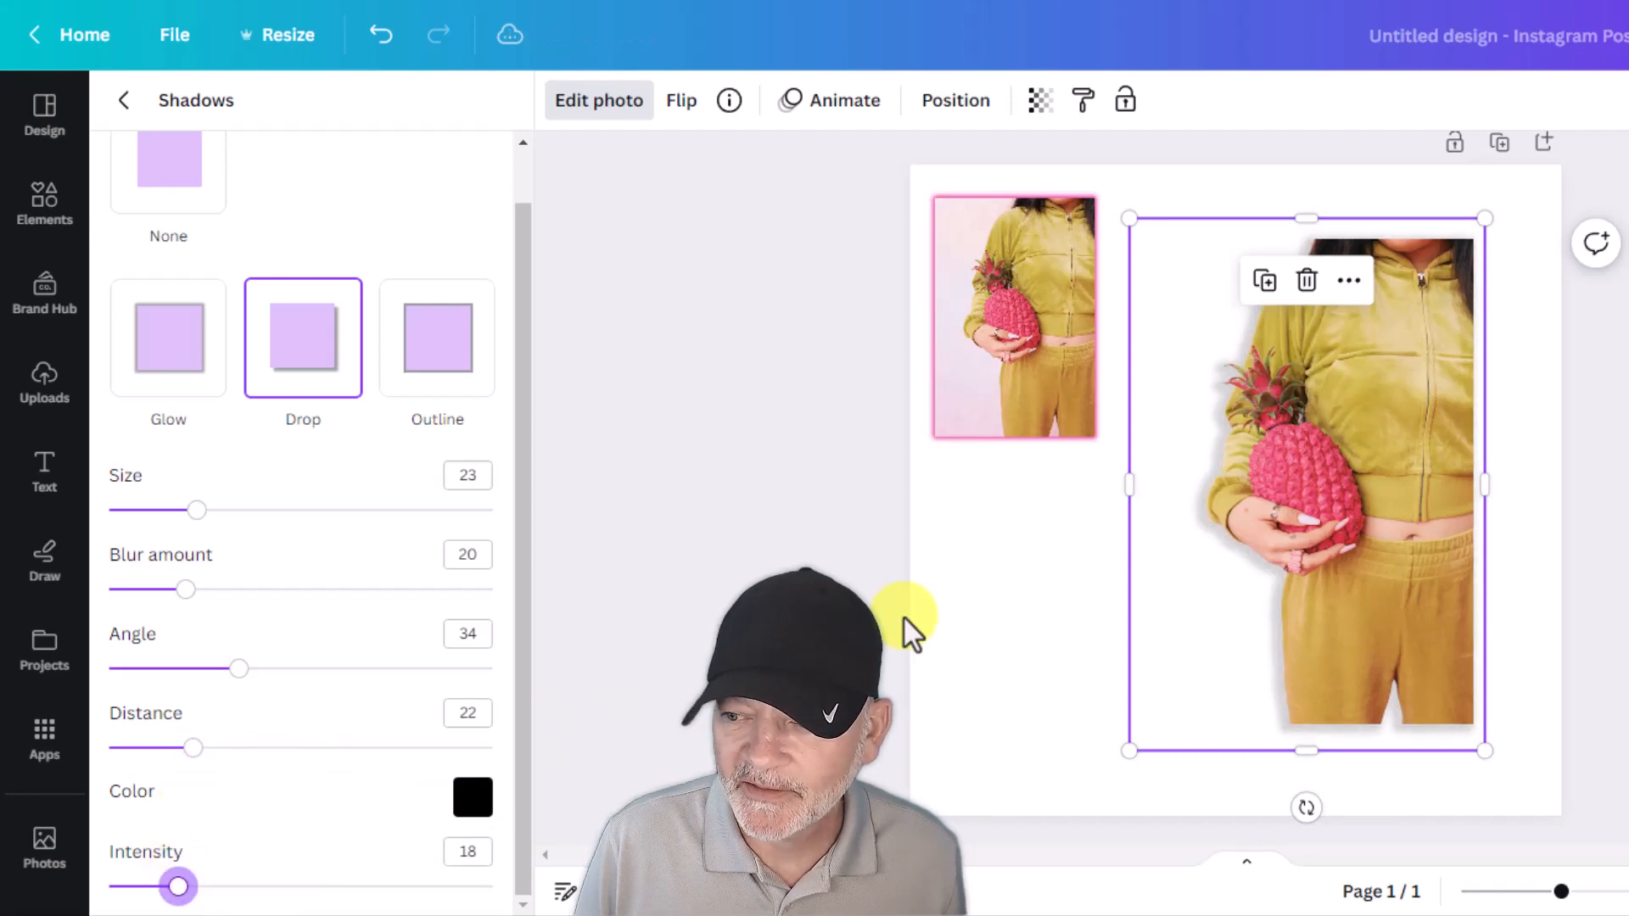
drag(194, 747, 135, 748)
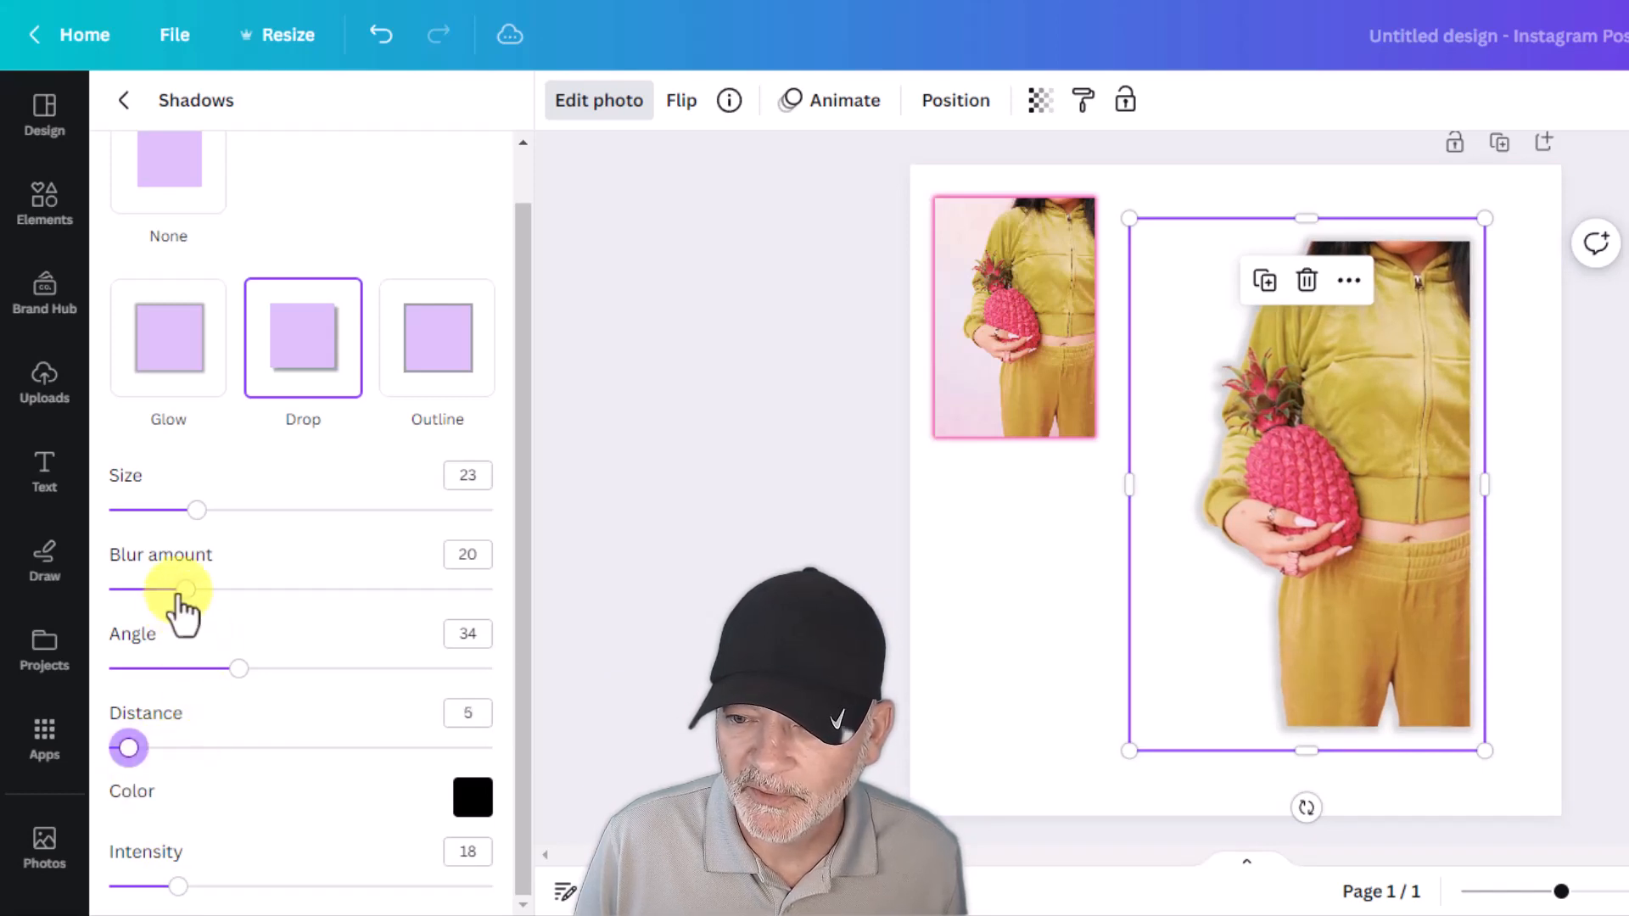
drag(185, 589, 216, 589)
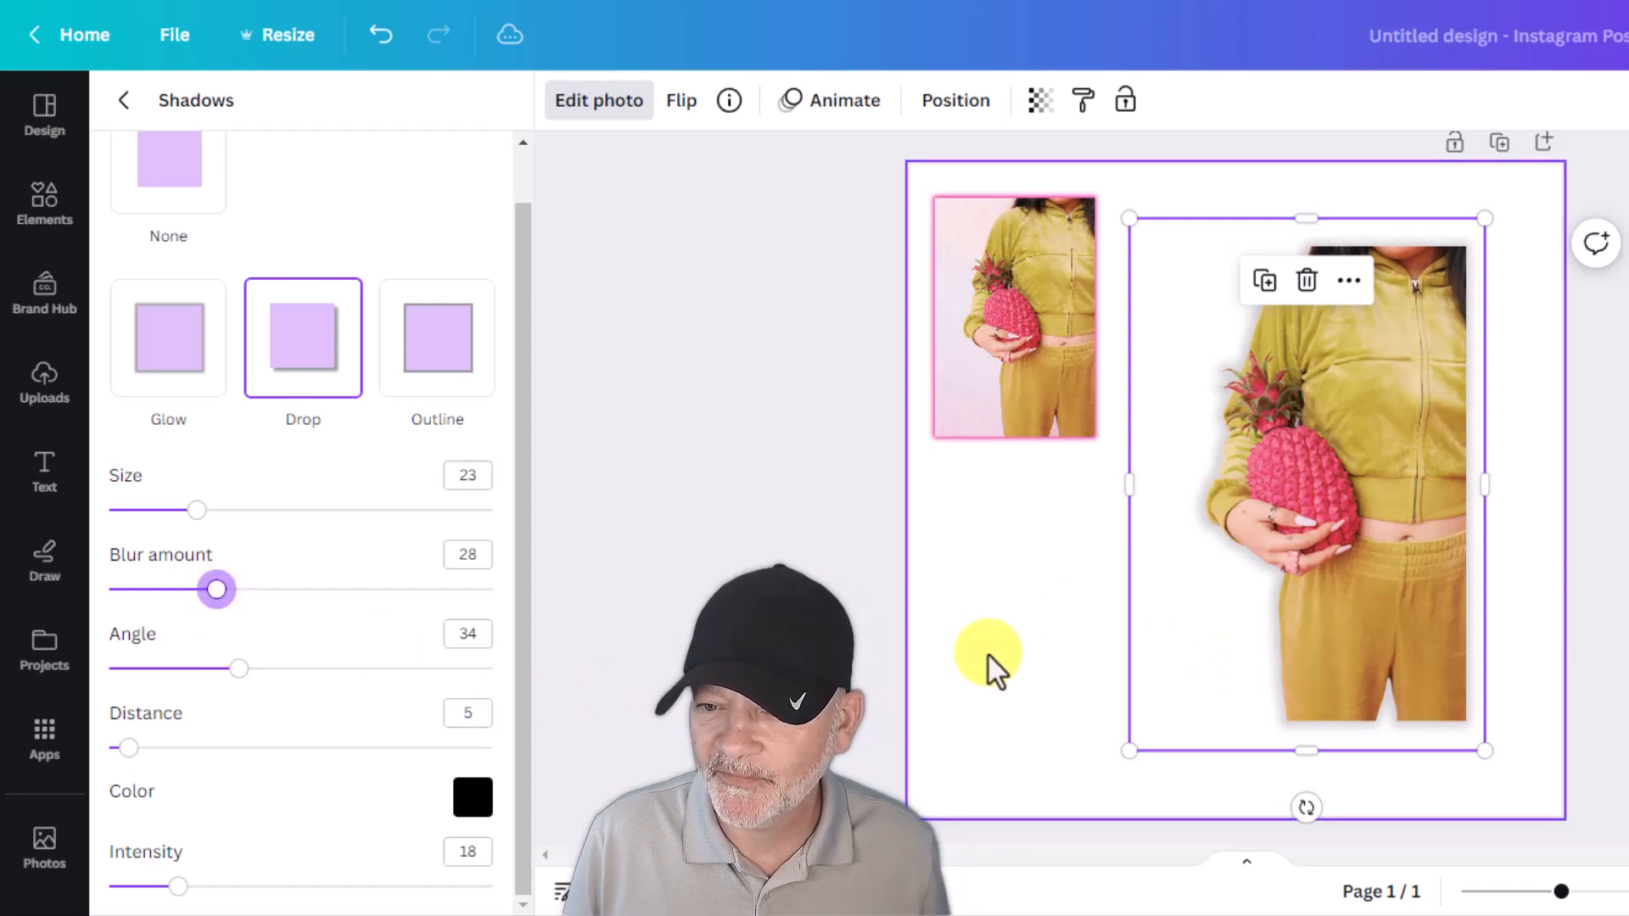
click(1011, 630)
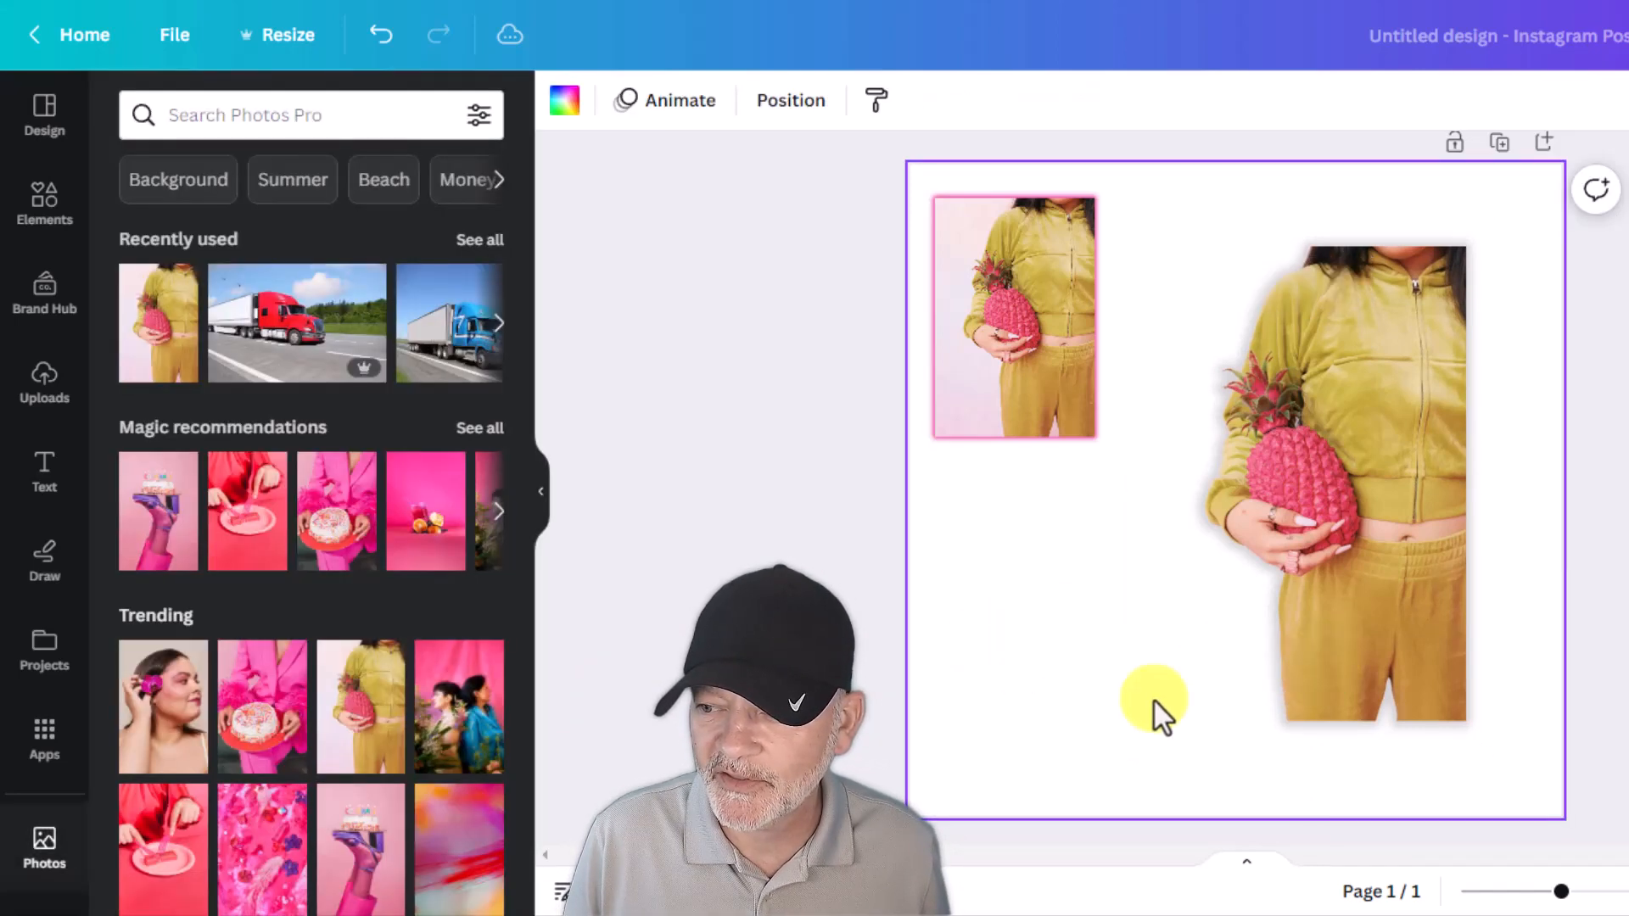
- Shrink the cut-out photo with the drop shadow and place it below the pink-glow photo
click(1409, 620)
drag(1471, 751, 1298, 480)
drag(1239, 311, 1035, 577)
click(143, 319)
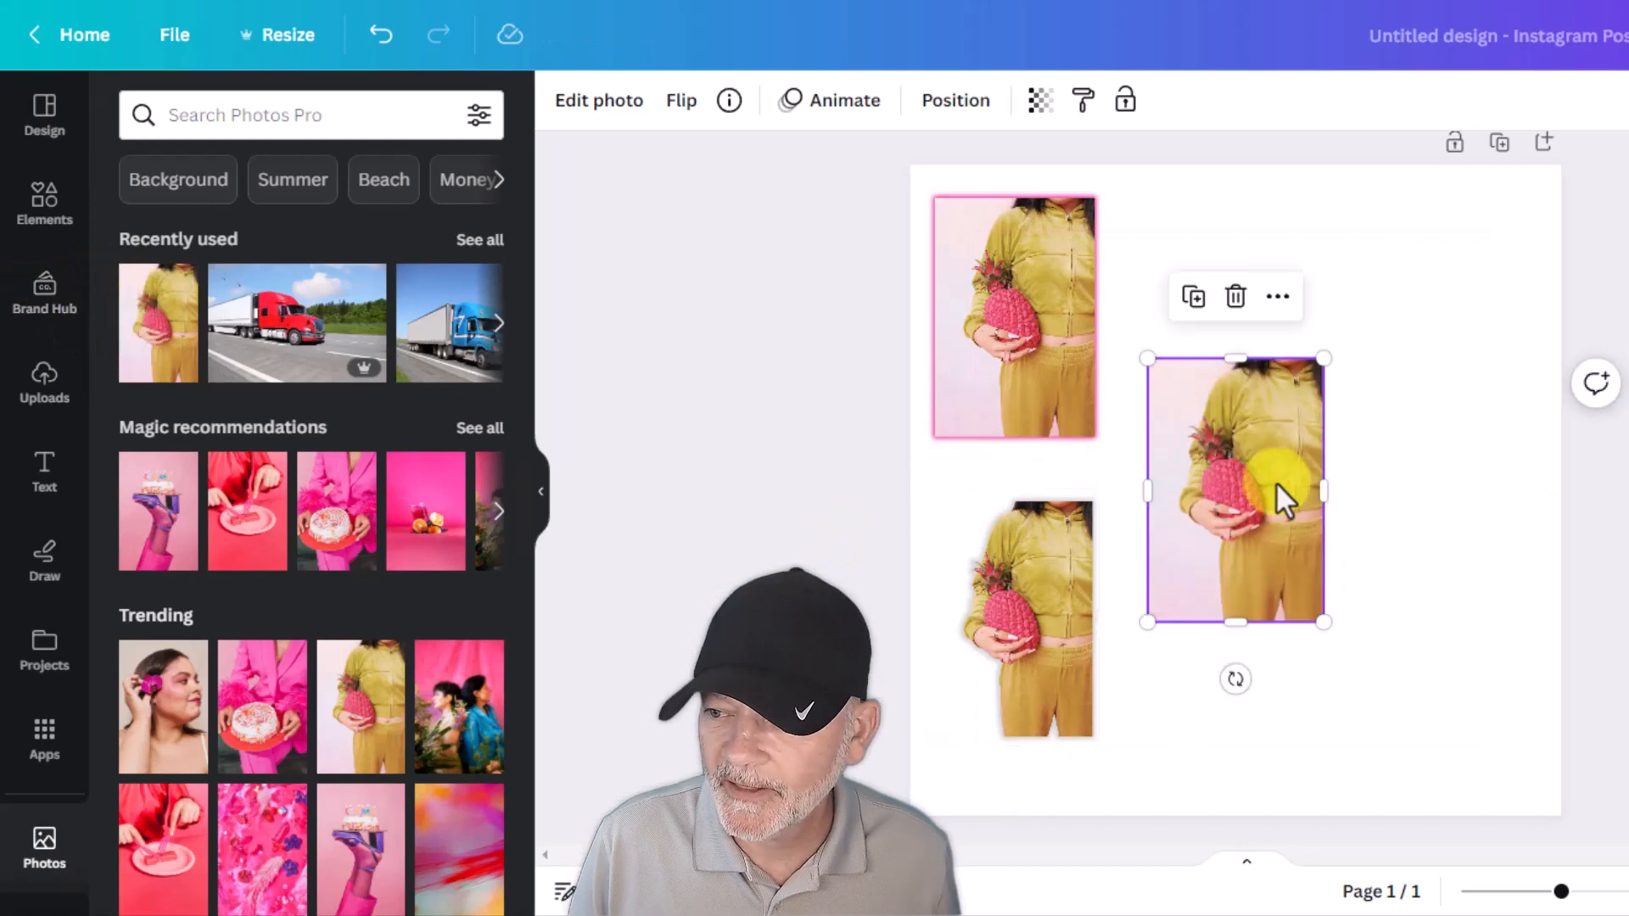
drag(1276, 481, 1259, 261)
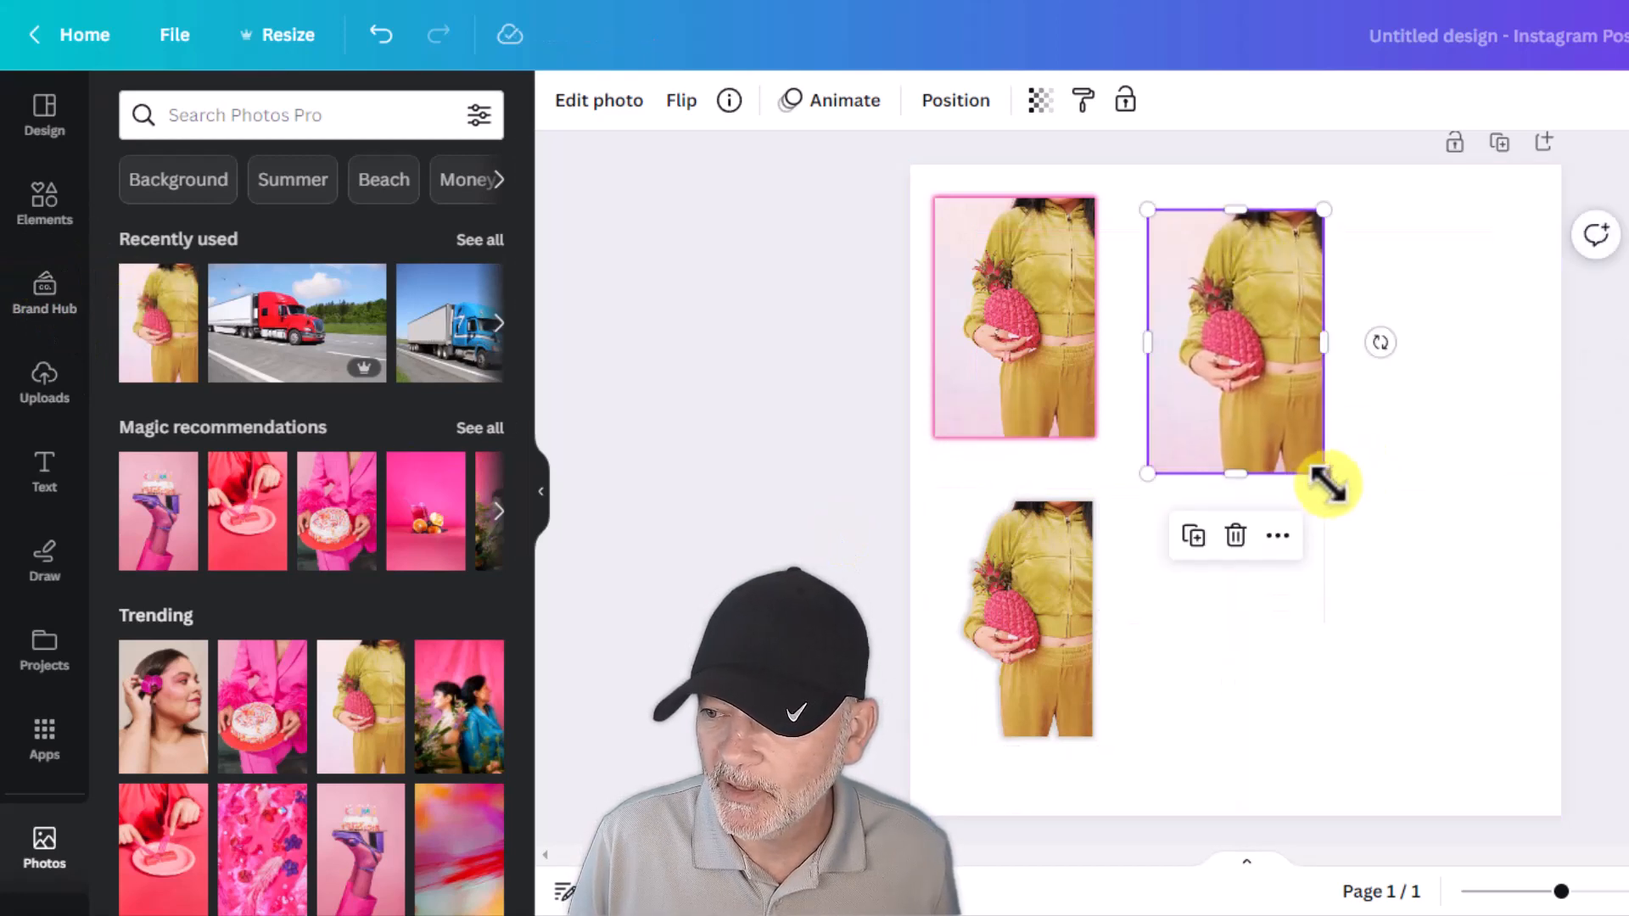
drag(1325, 479, 1502, 772)
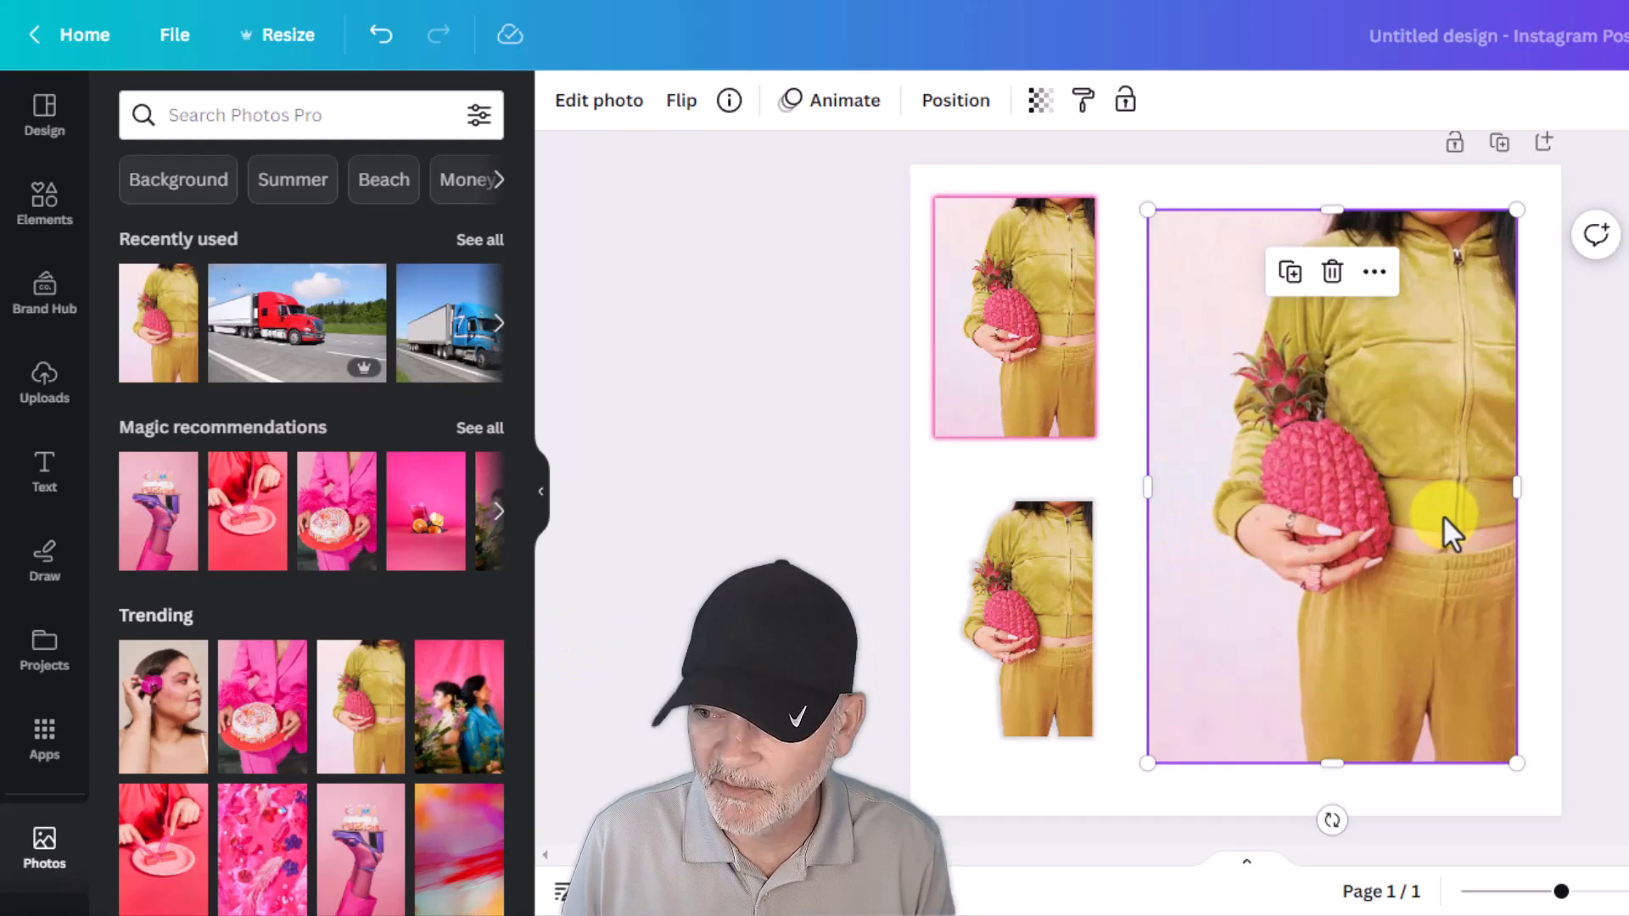
key(Delete)
- Add the trending portrait of the woman holding a purple orchid on the page's right half and remove its background
click(151, 719)
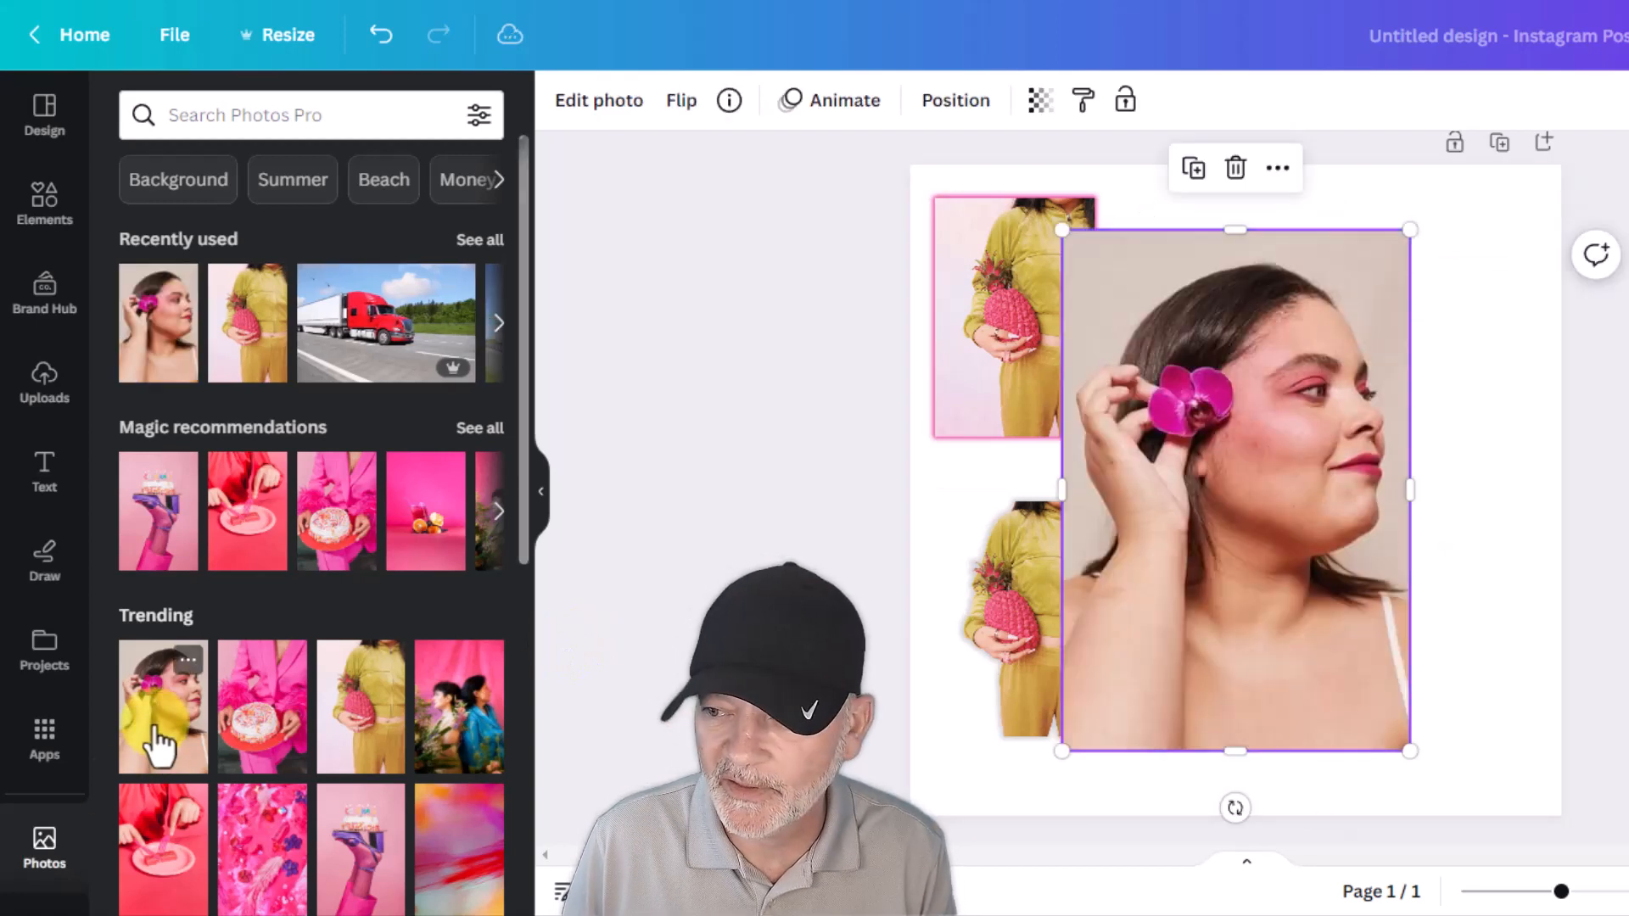
drag(1290, 485, 1392, 499)
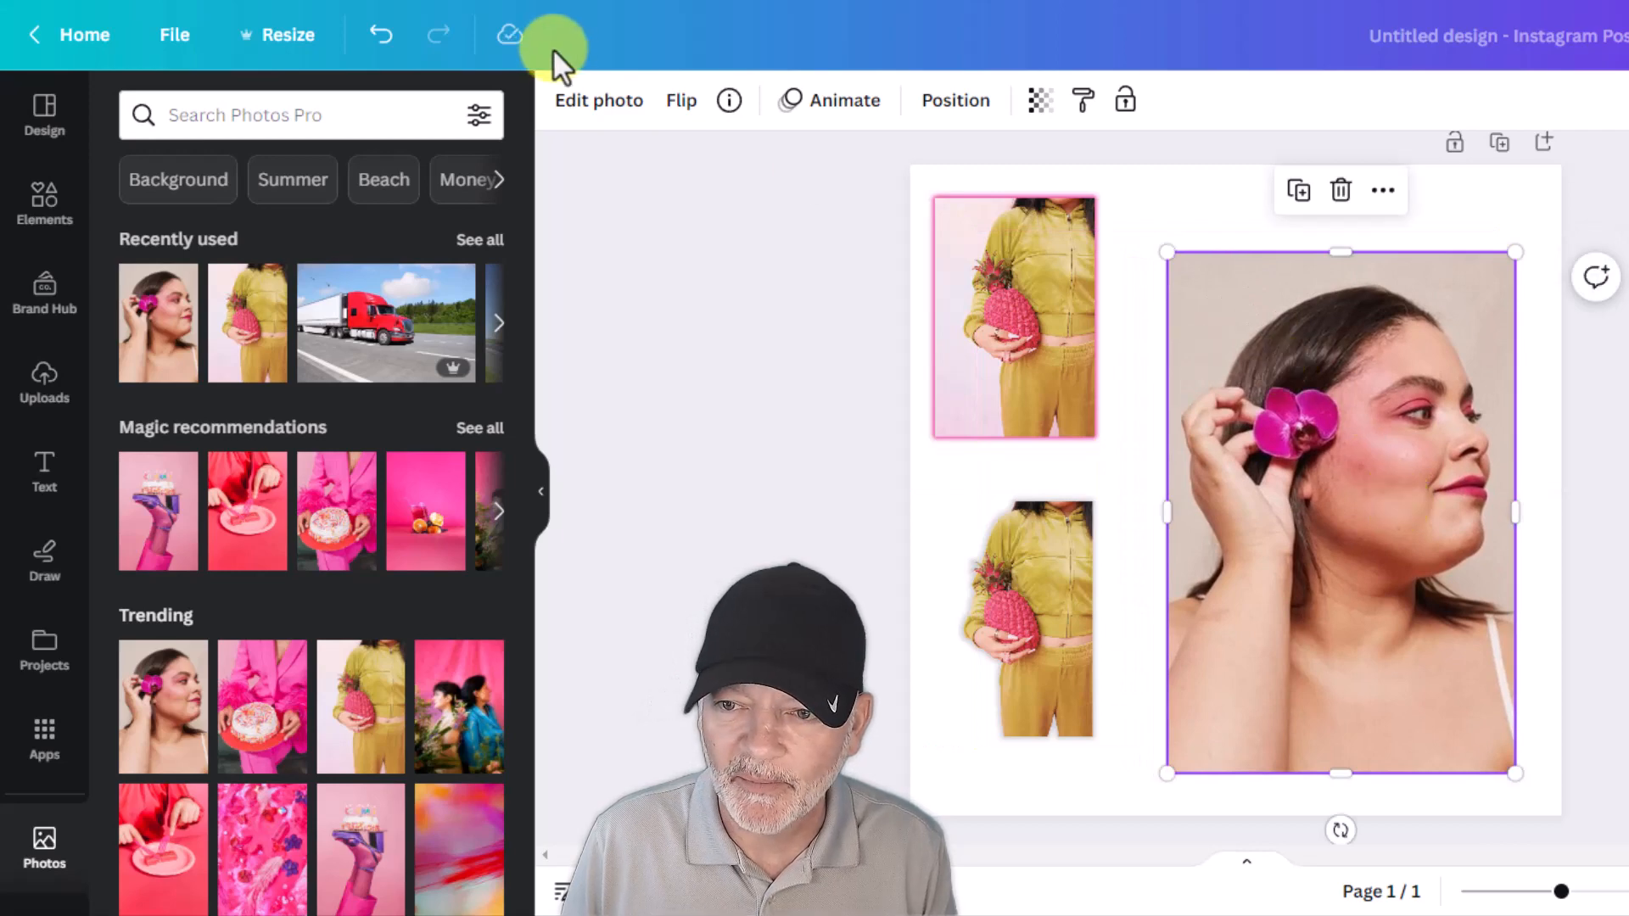
click(581, 106)
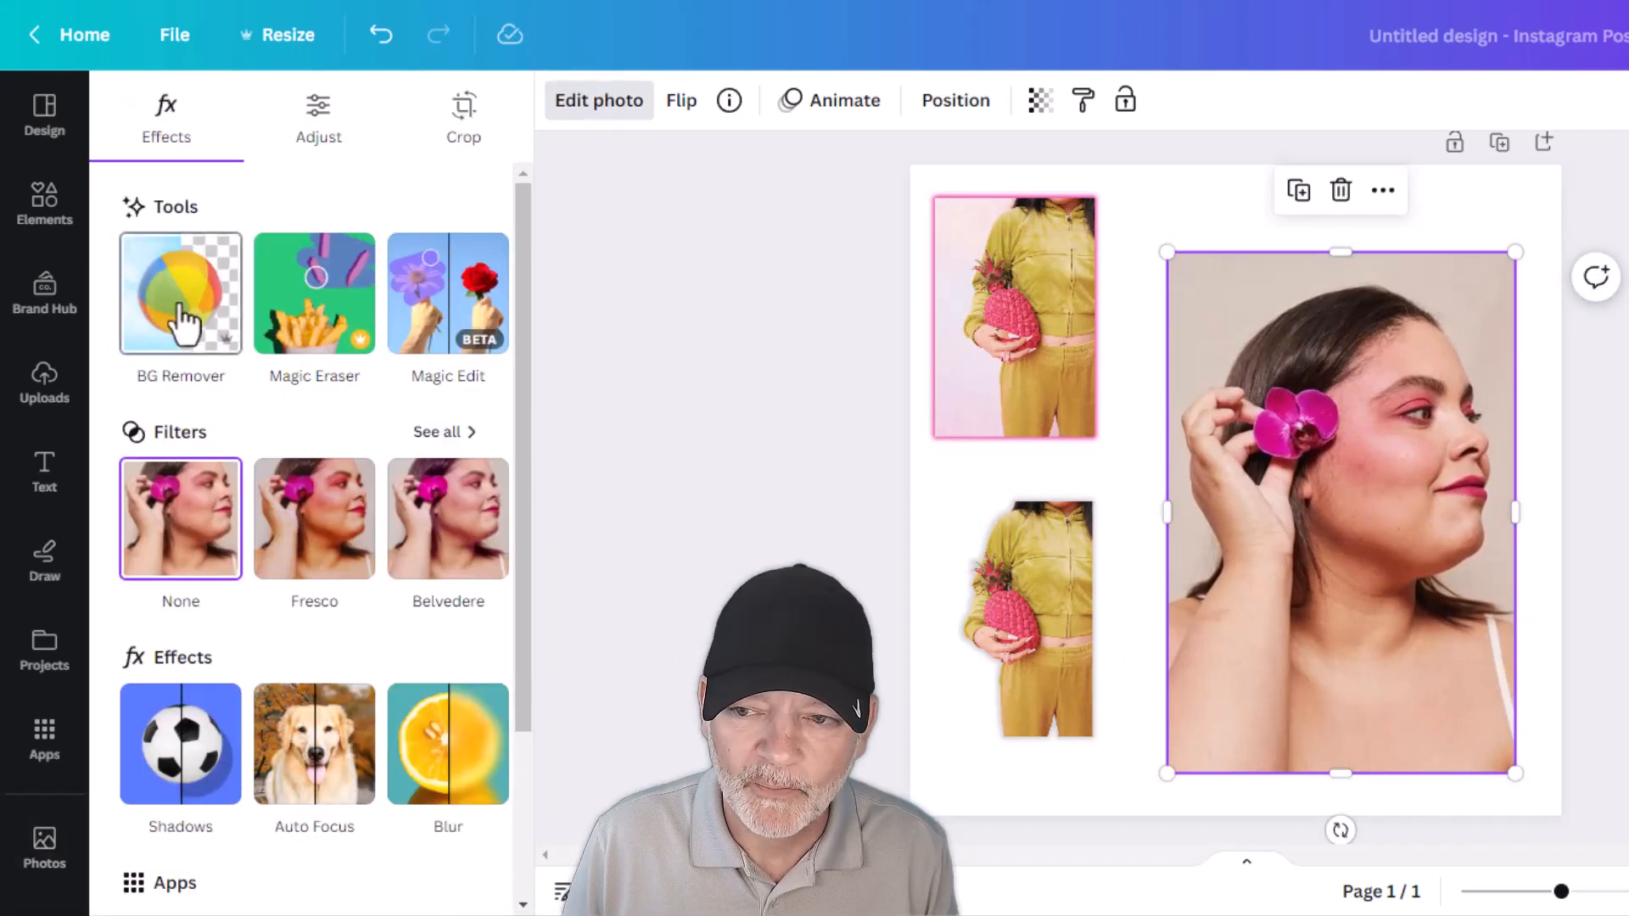
click(182, 319)
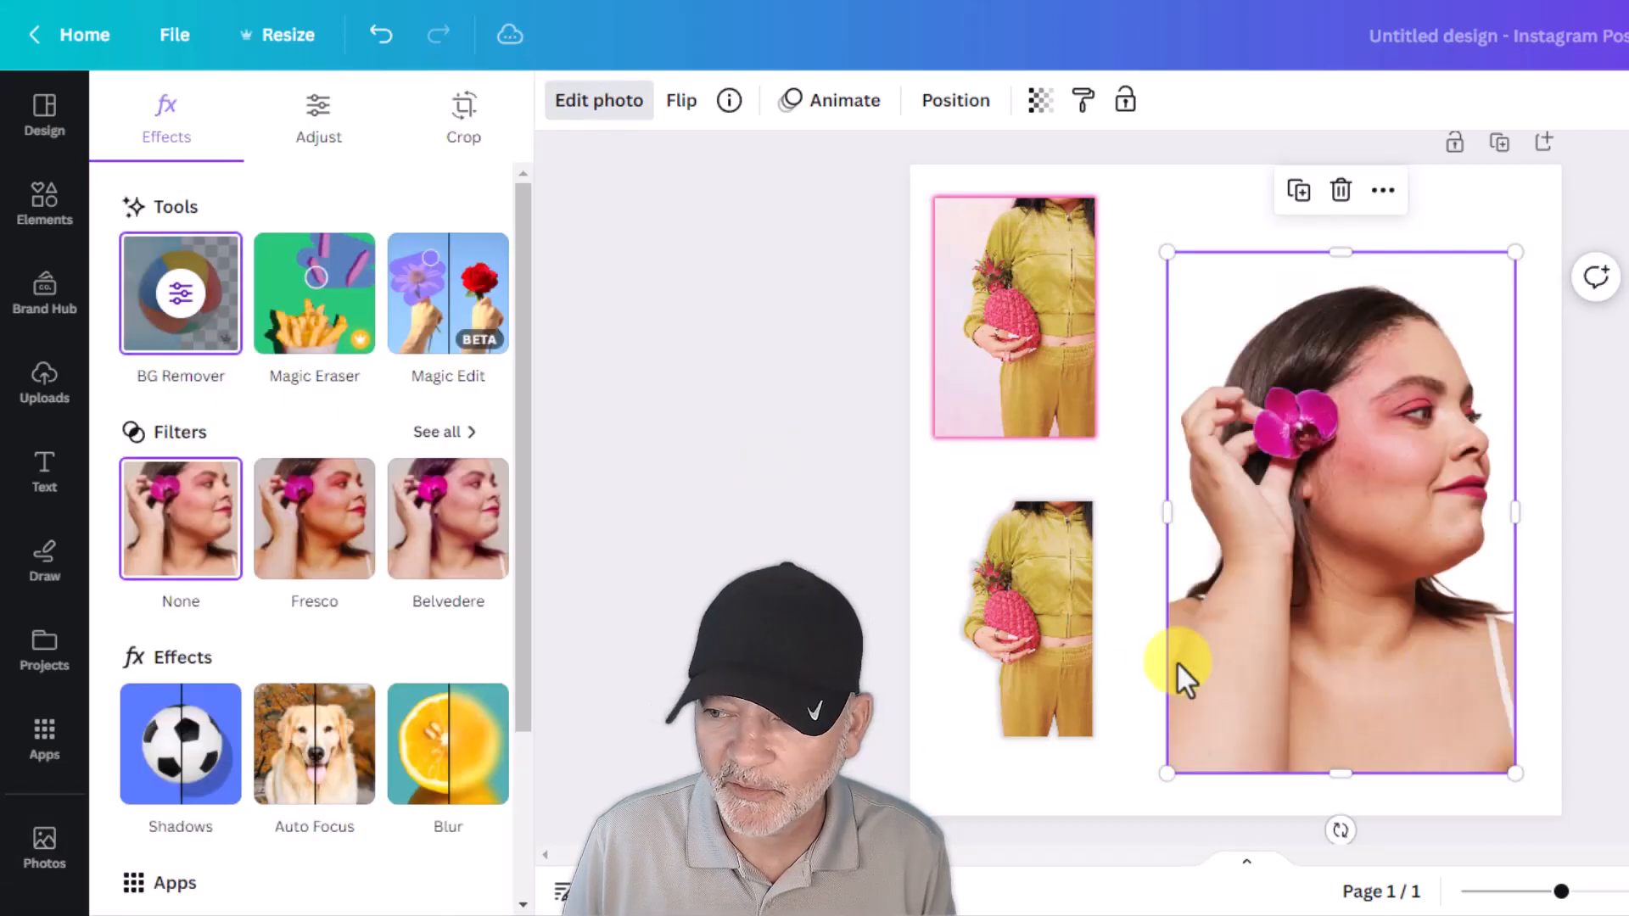
- Apply the Outline shadow style to the cut-out portrait
click(174, 754)
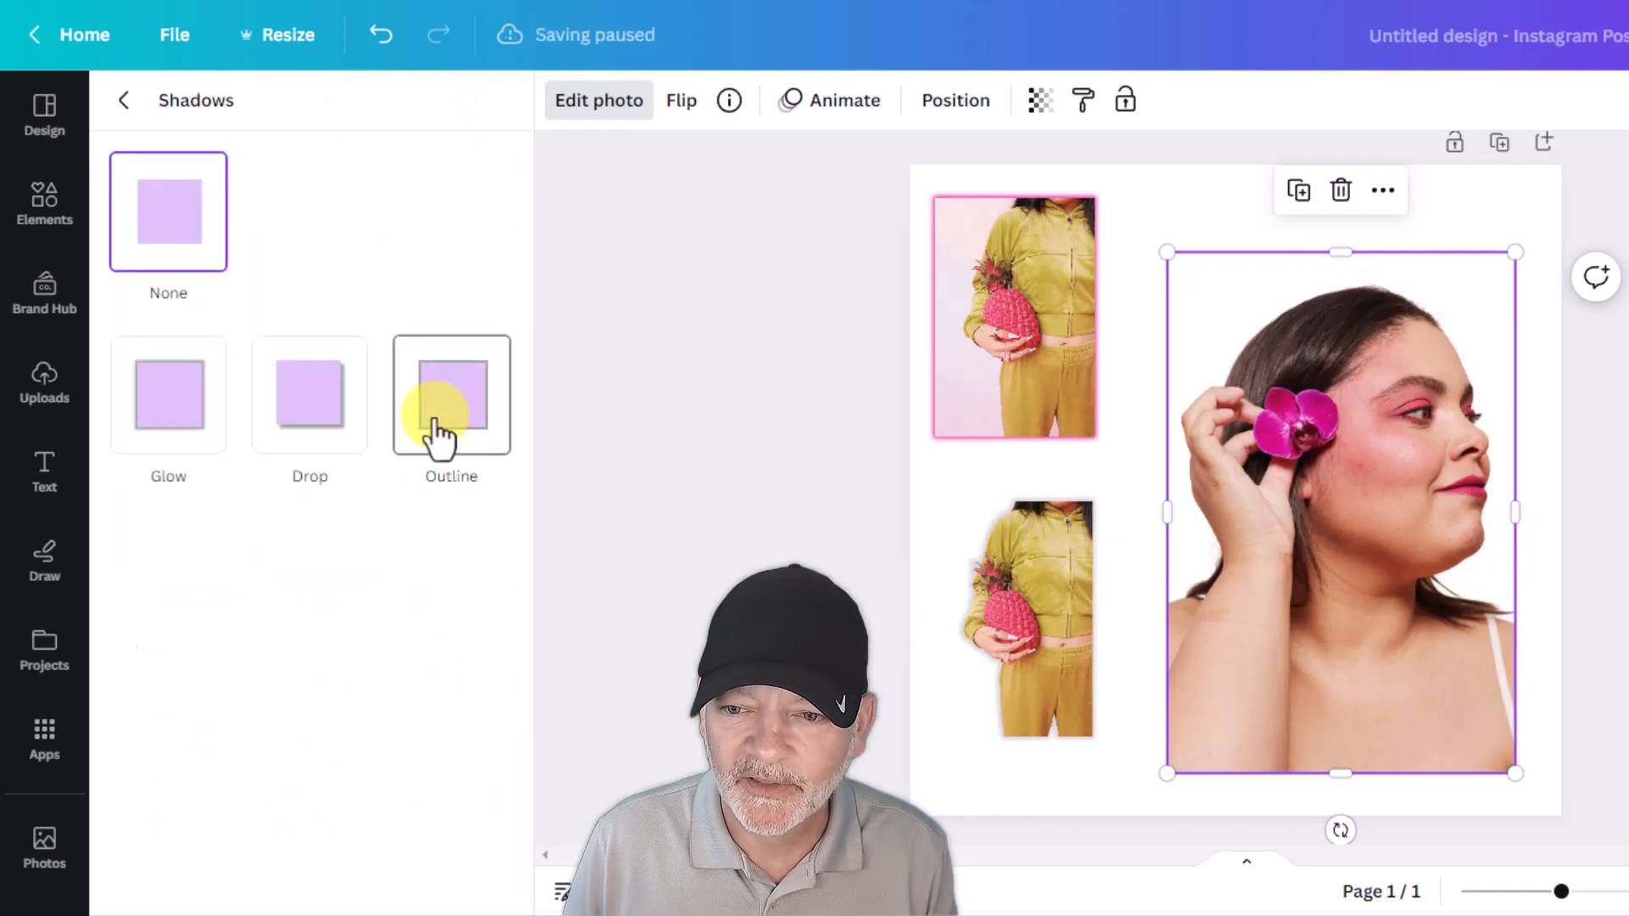
click(445, 420)
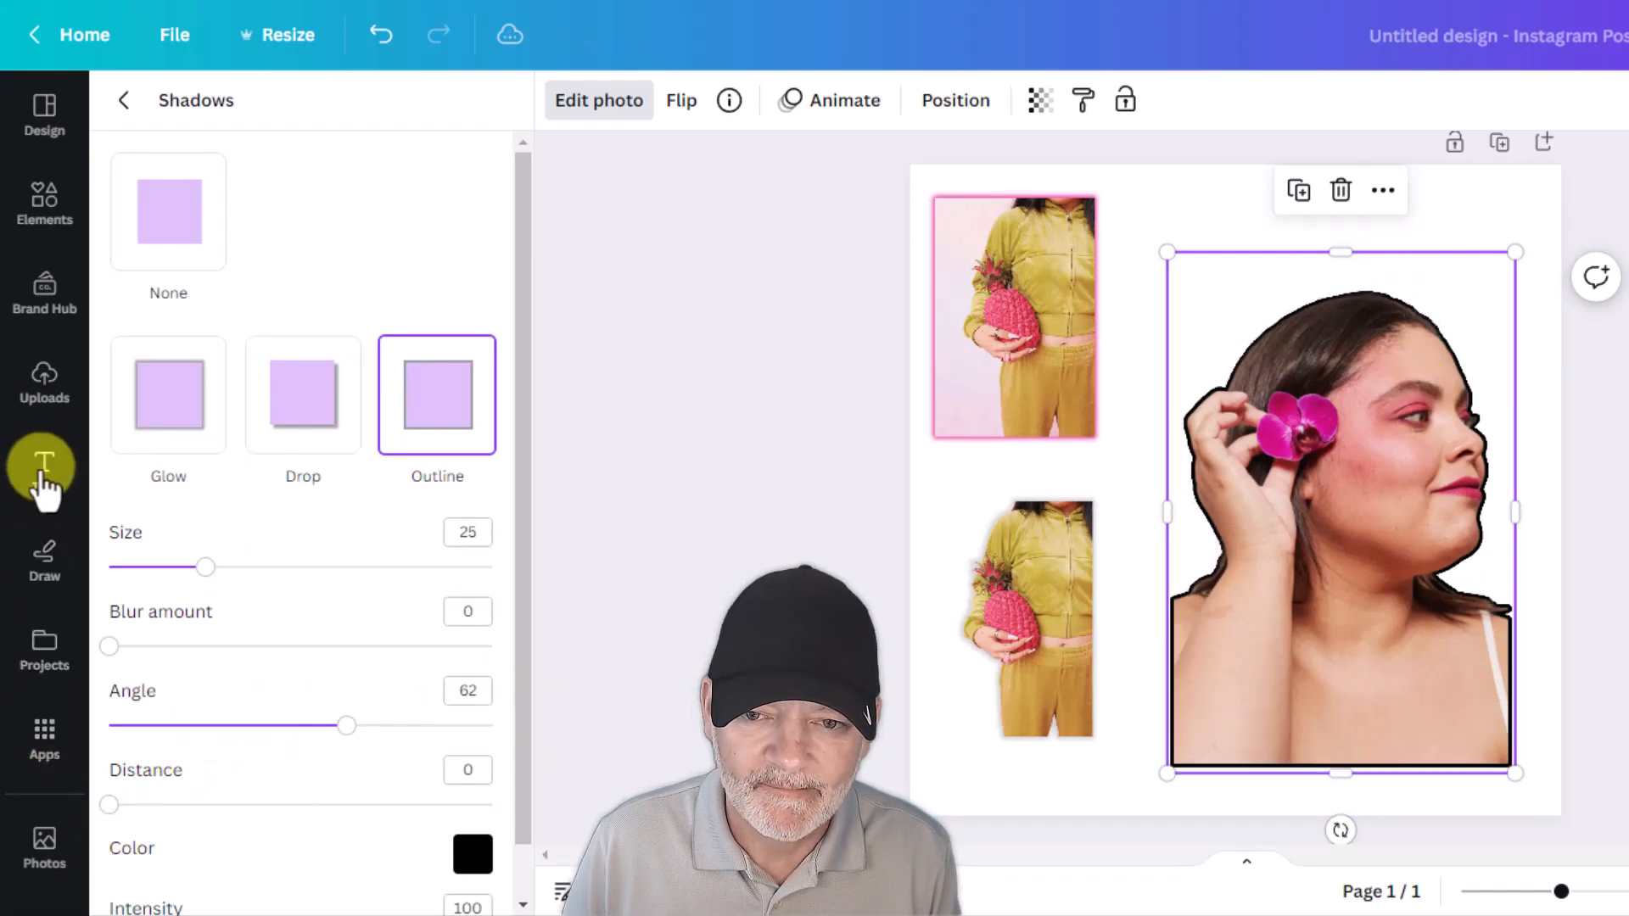
- Change the page background to the solid tan-gold colour
scroll(47, 539, down, 5)
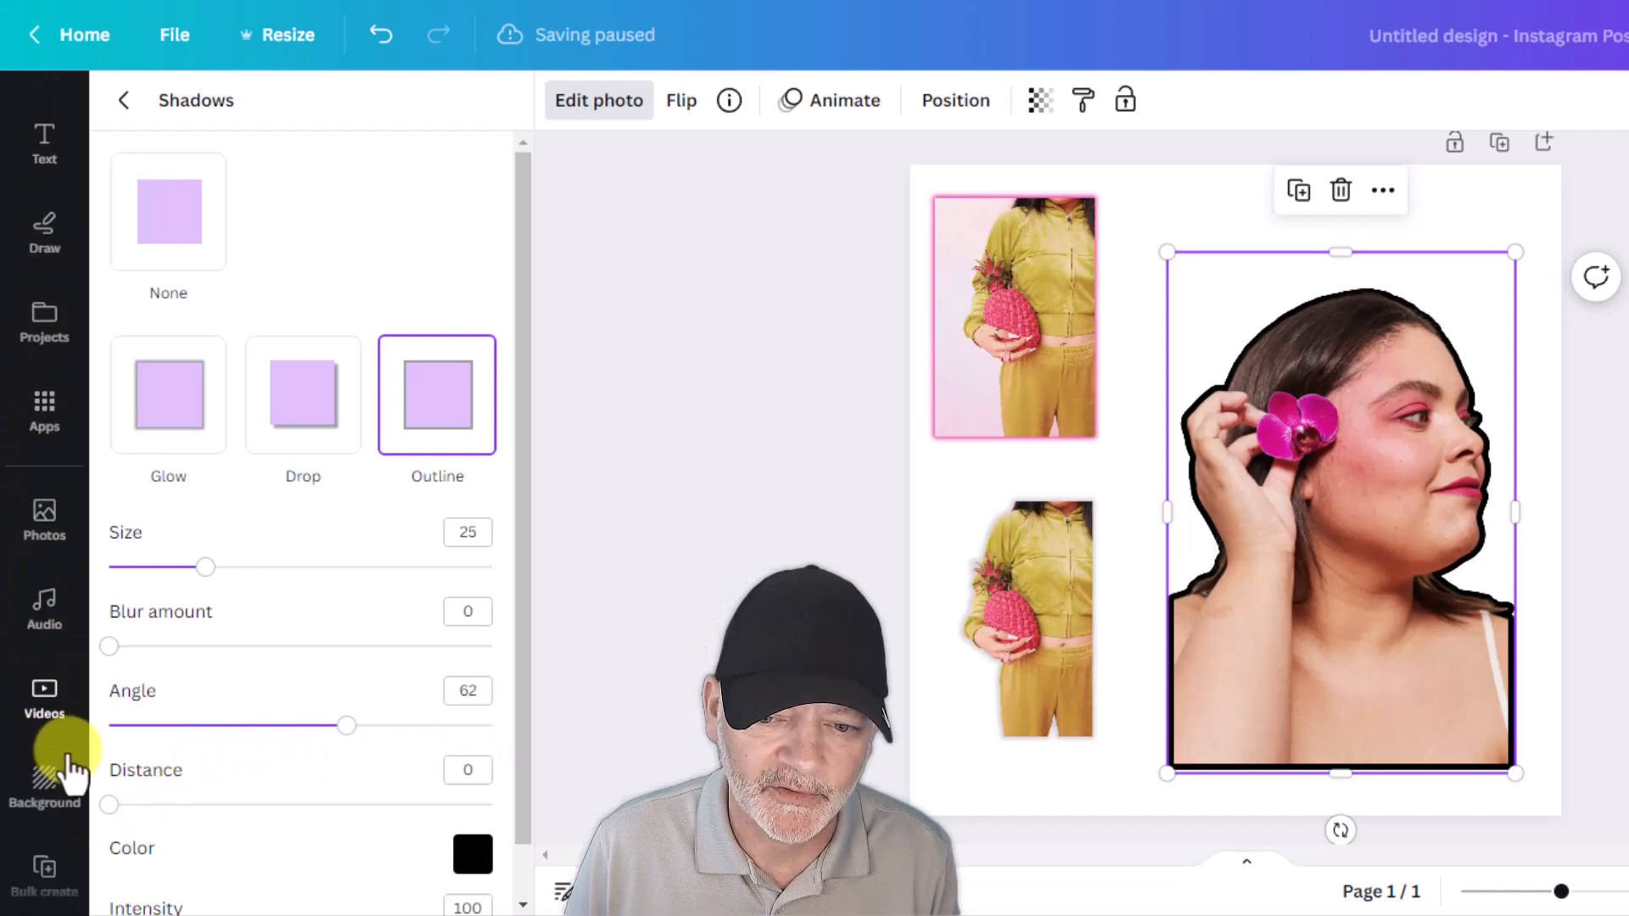
click(42, 747)
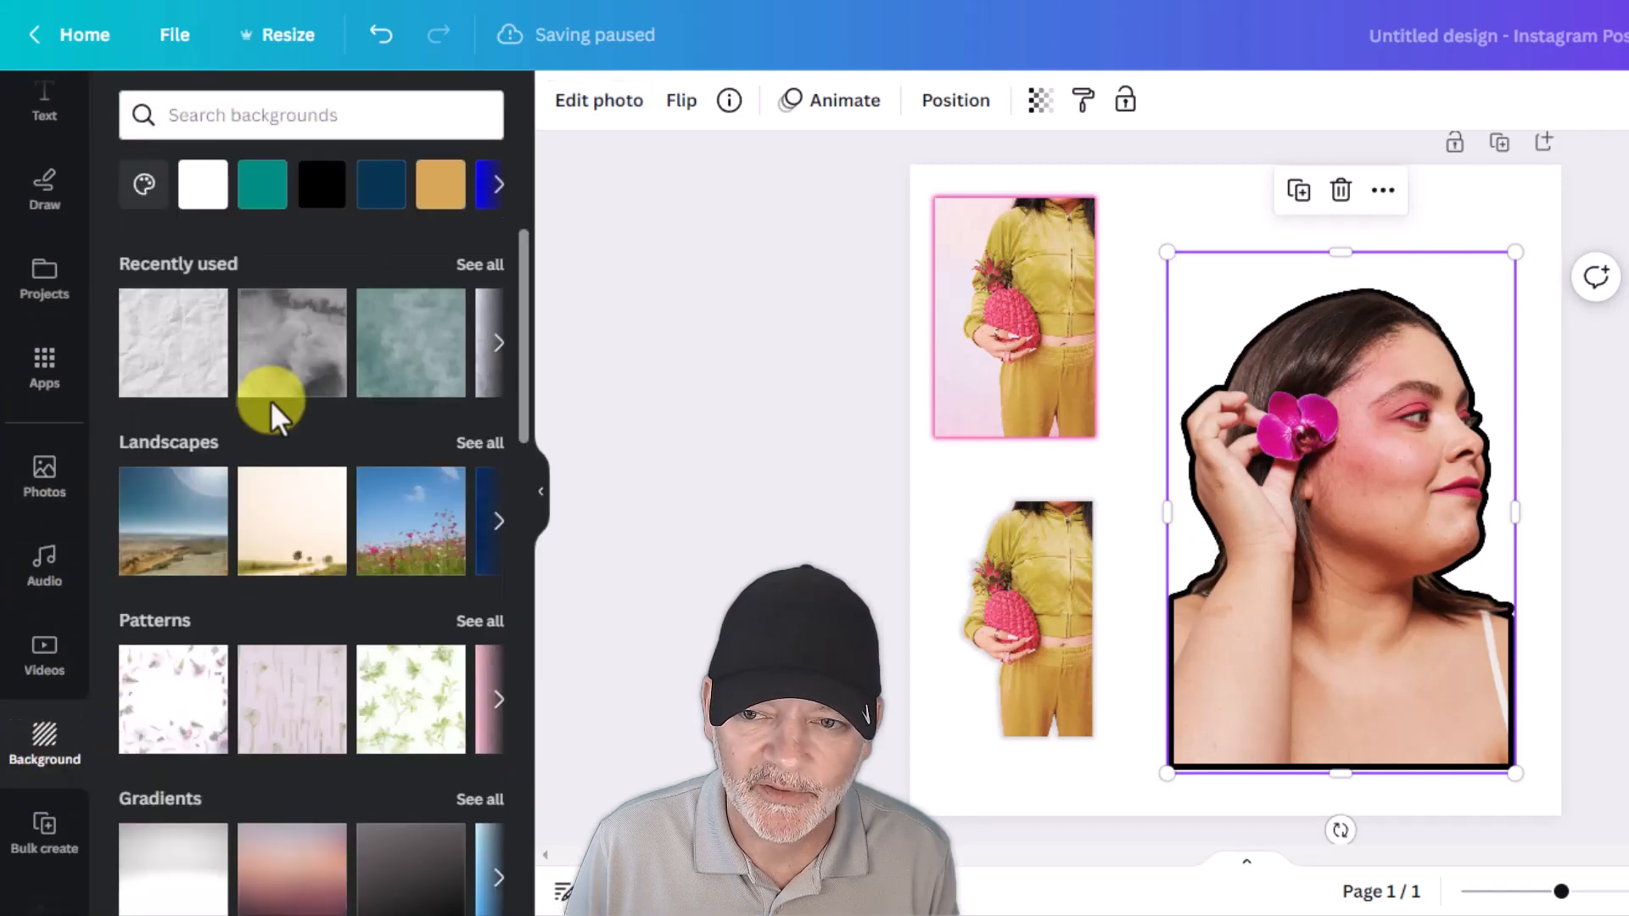
click(440, 184)
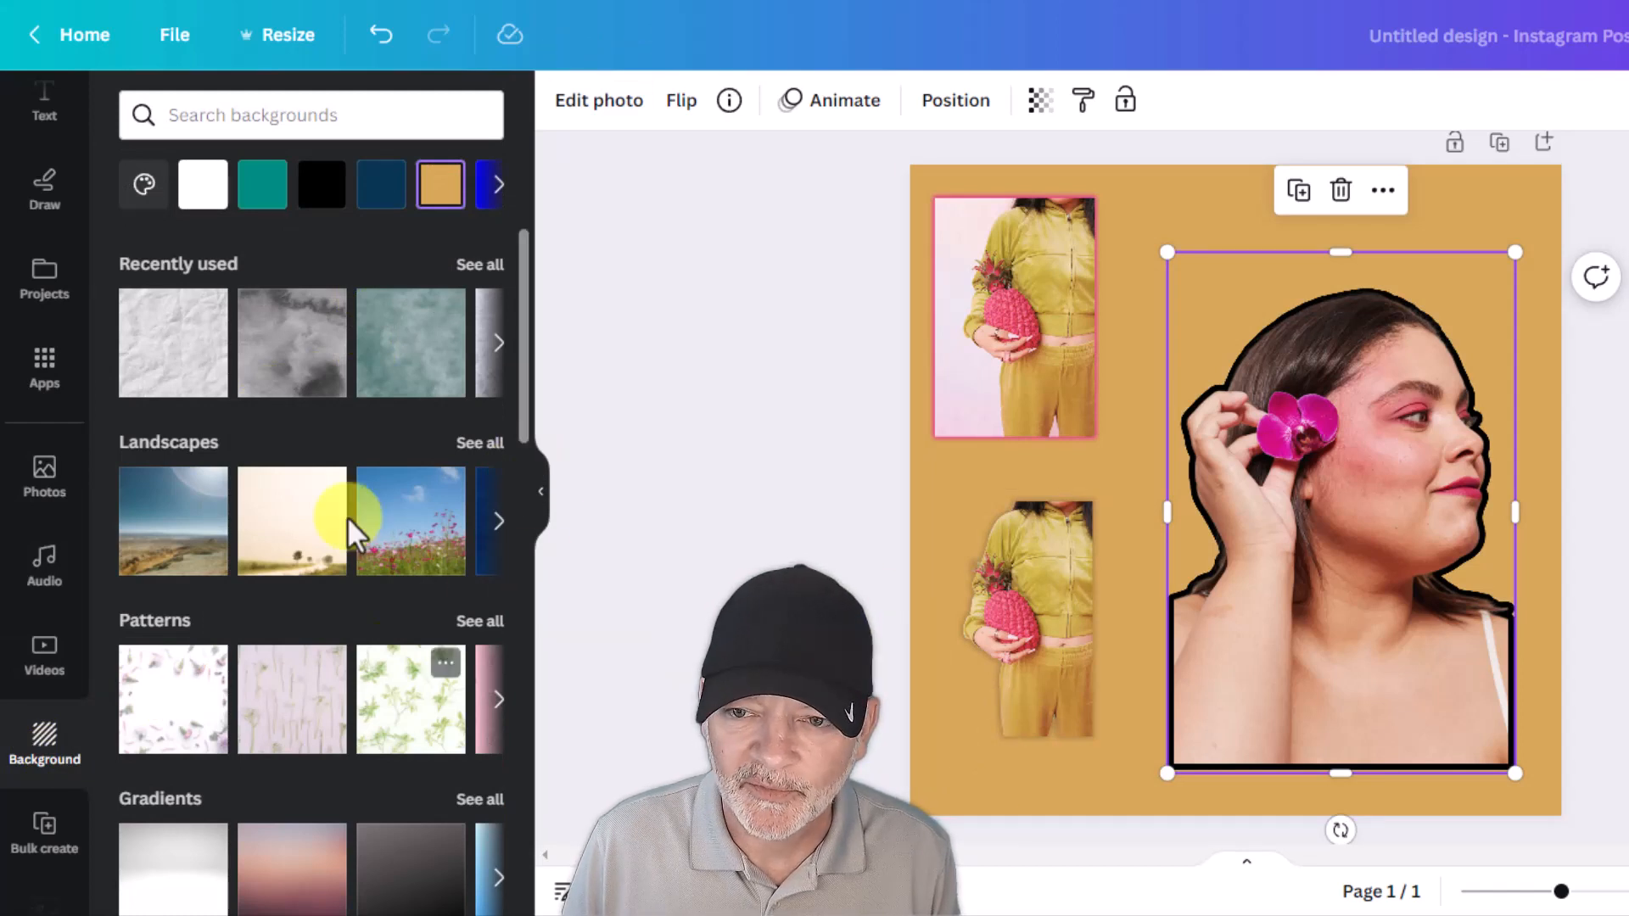
- Recolour the cut-out portrait's outline shadow to white (#FFFFFF)
click(602, 104)
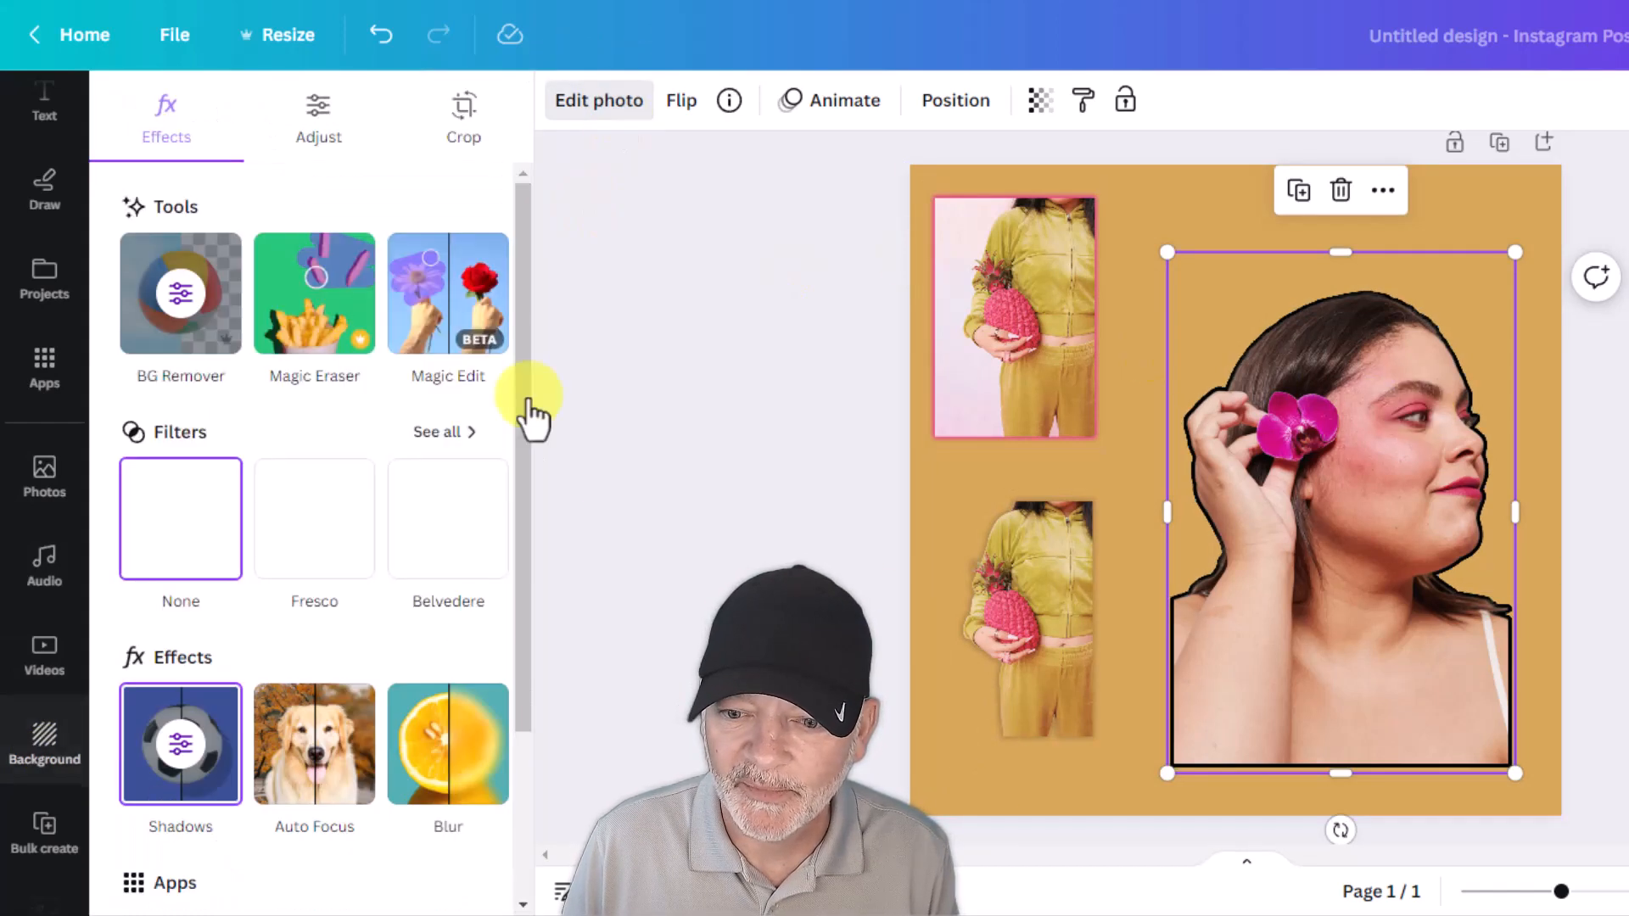
click(178, 759)
scroll(458, 794, down, 1)
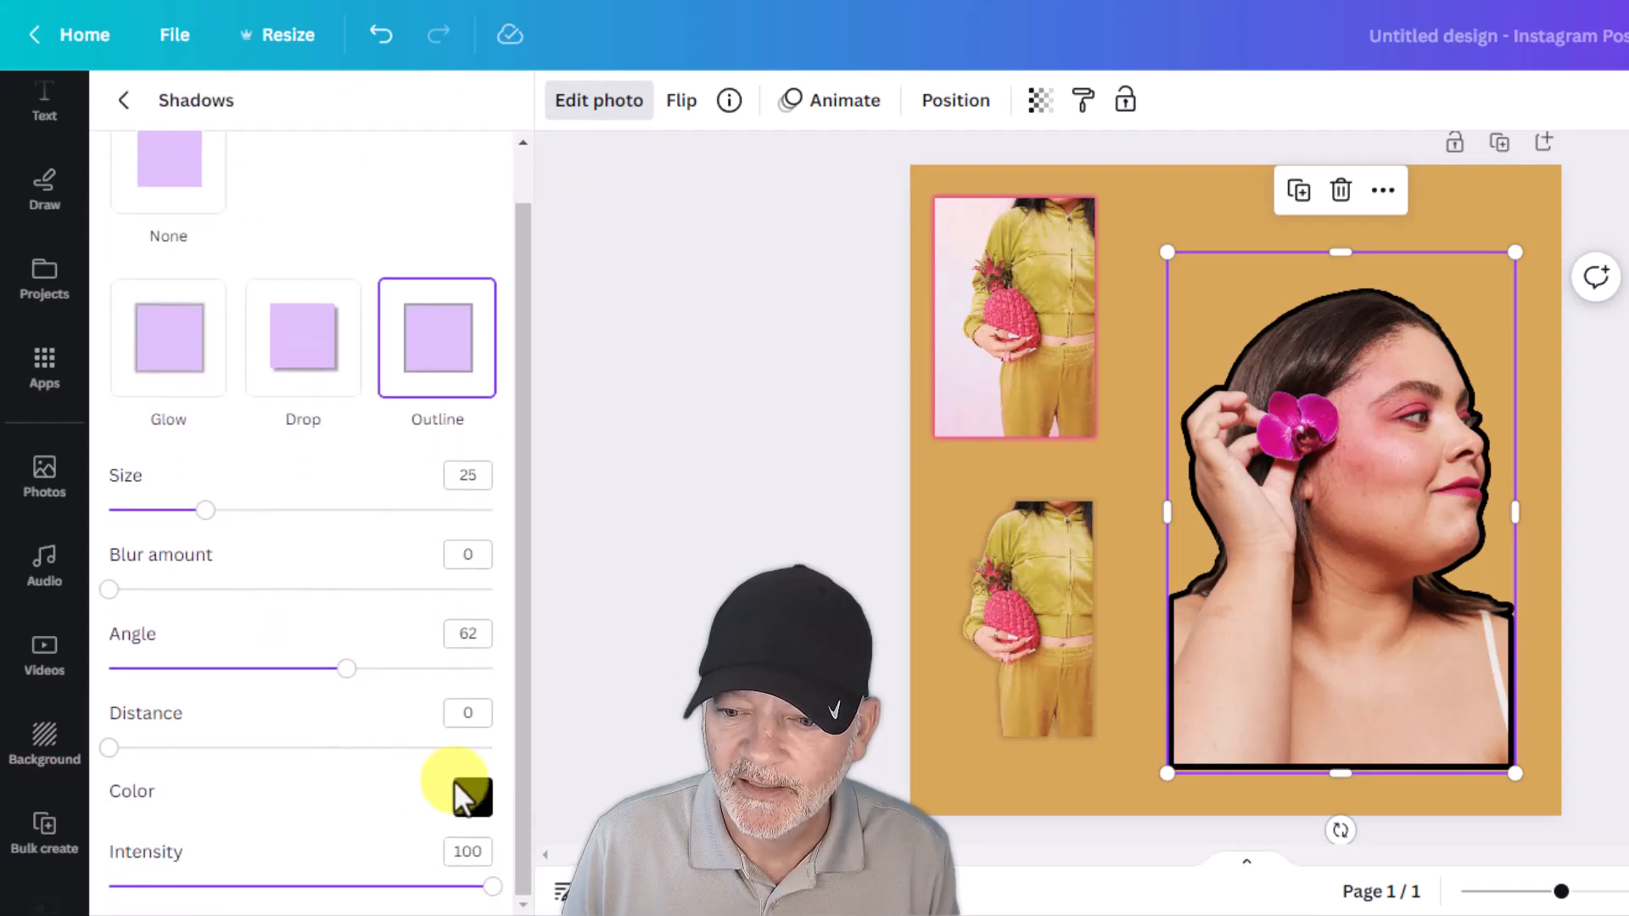
click(462, 793)
click(463, 536)
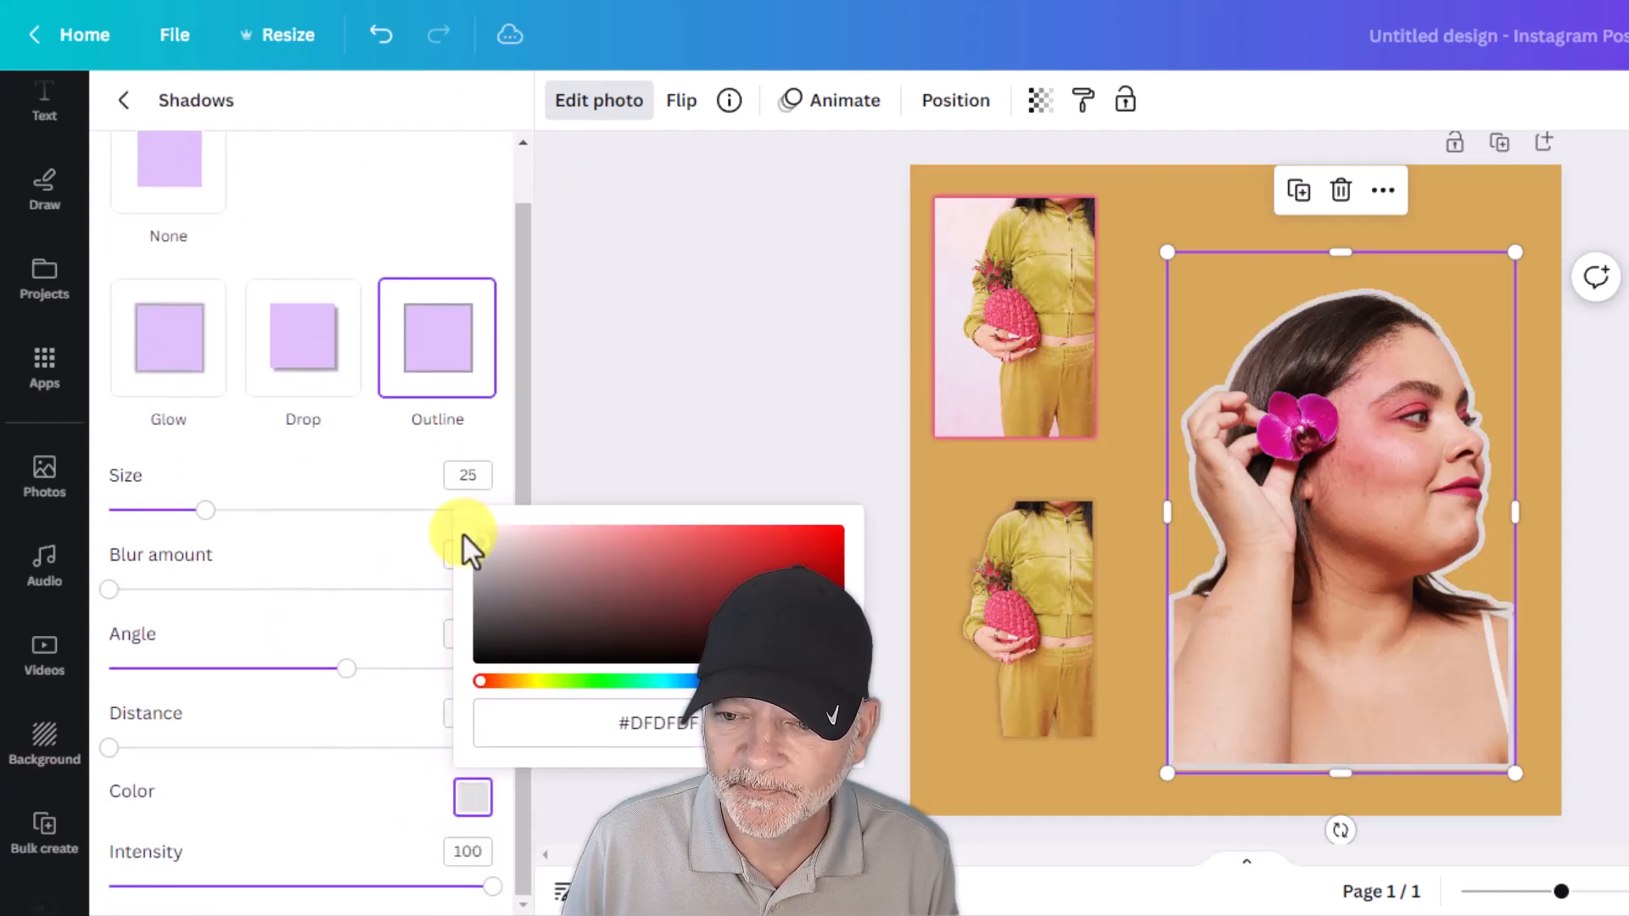
drag(462, 532, 460, 511)
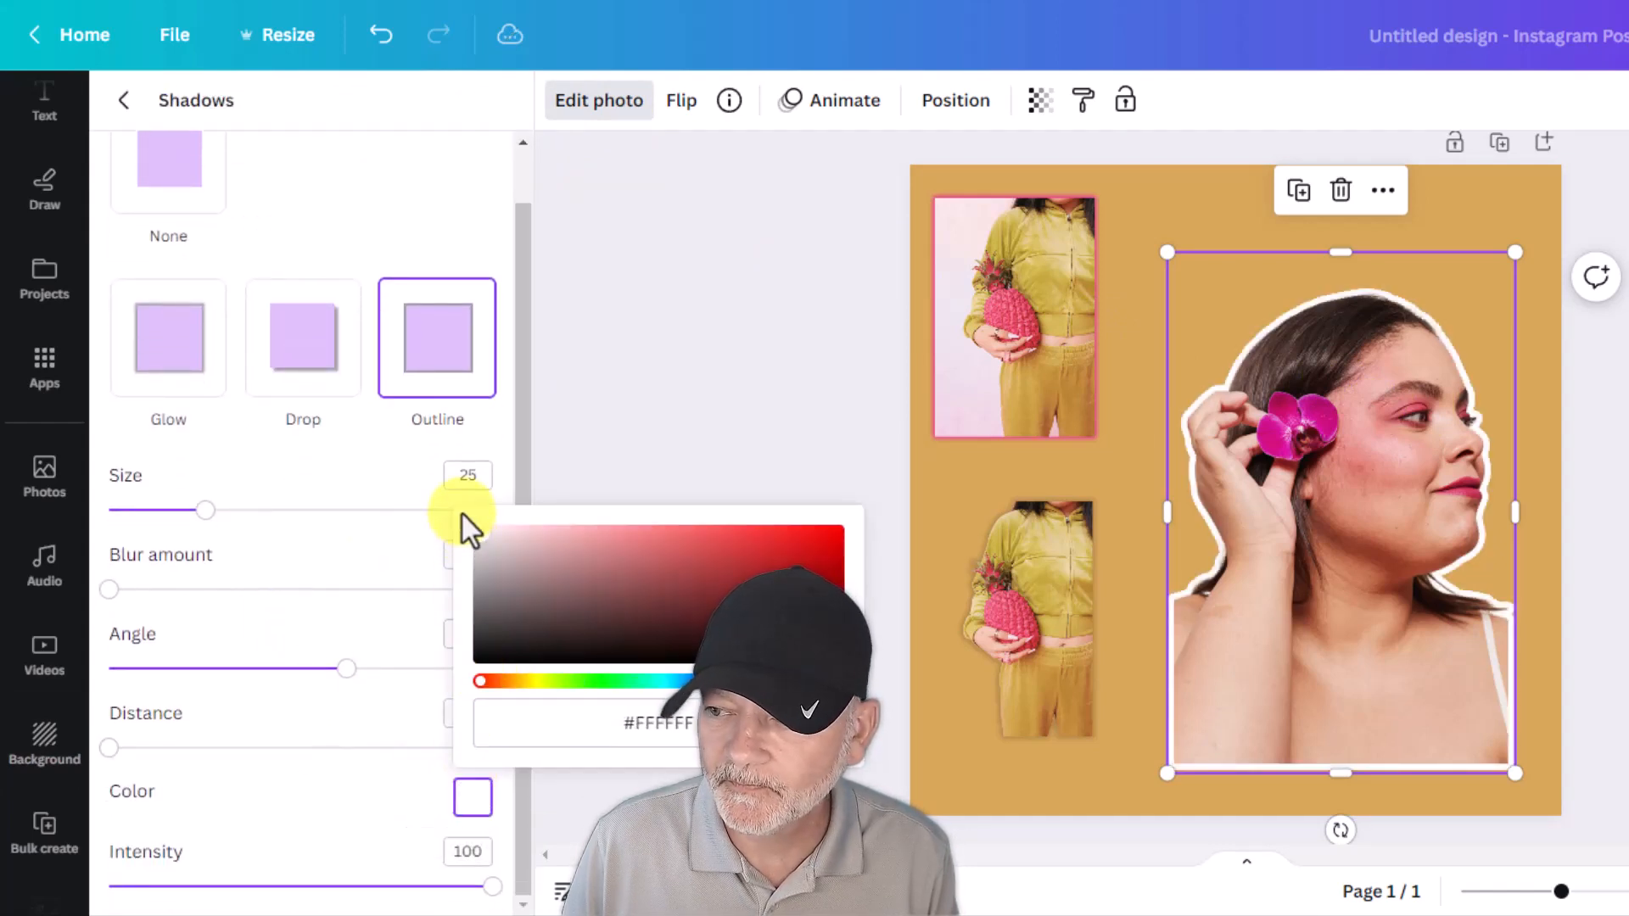
click(1616, 768)
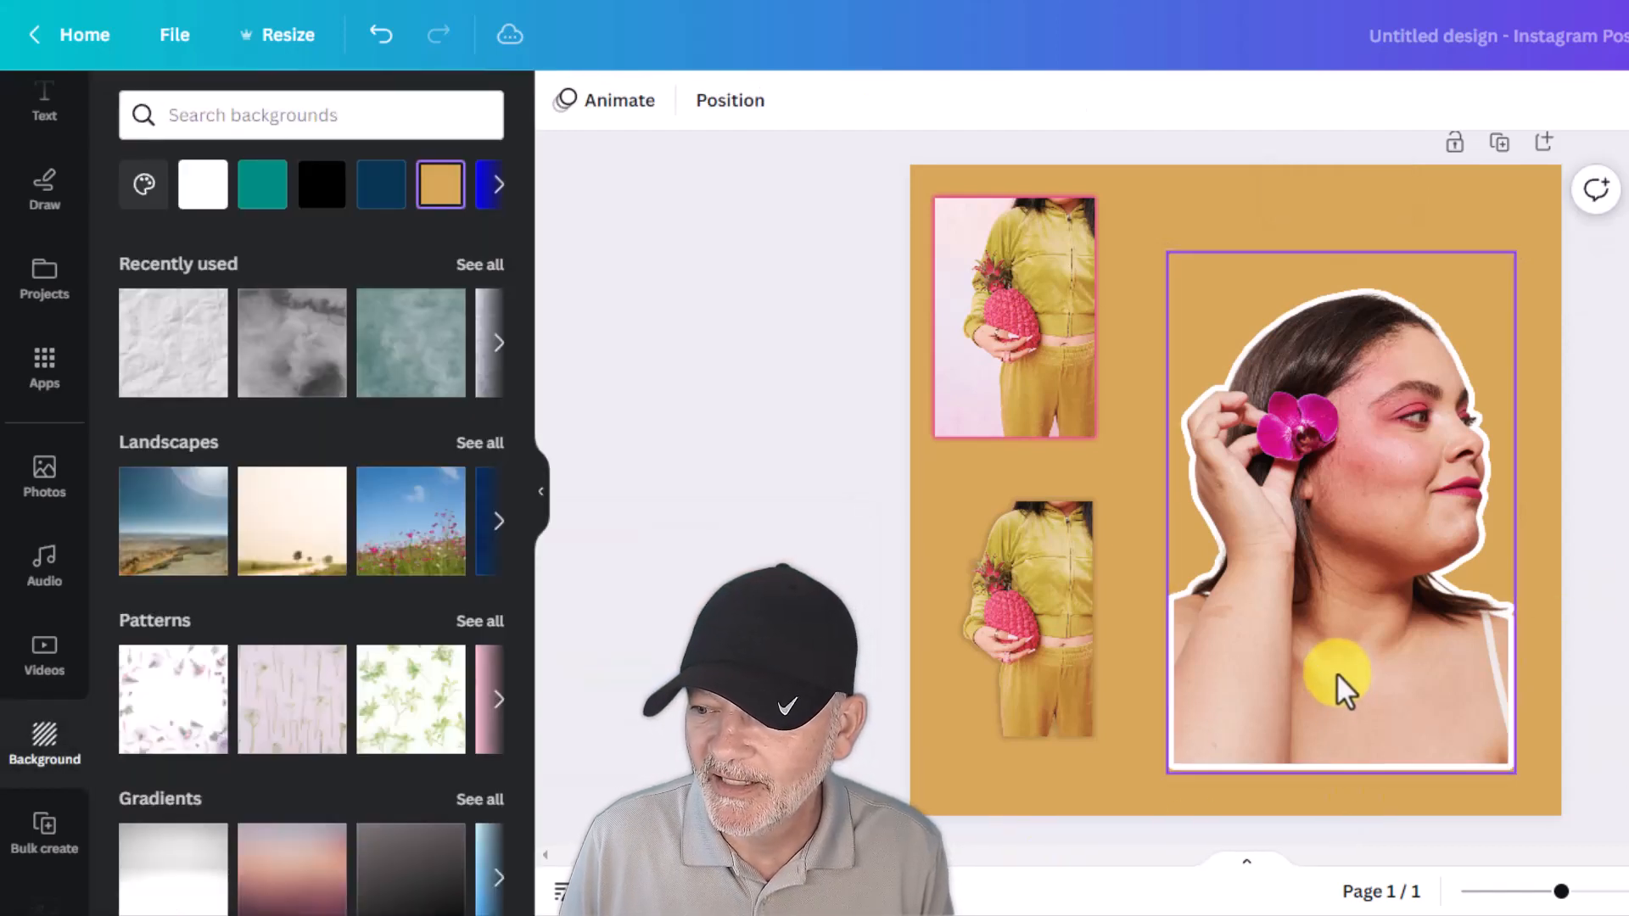
- Nudge the portrait slightly up and to the right, and set its outline shadow size to 47
drag(1345, 687, 1351, 679)
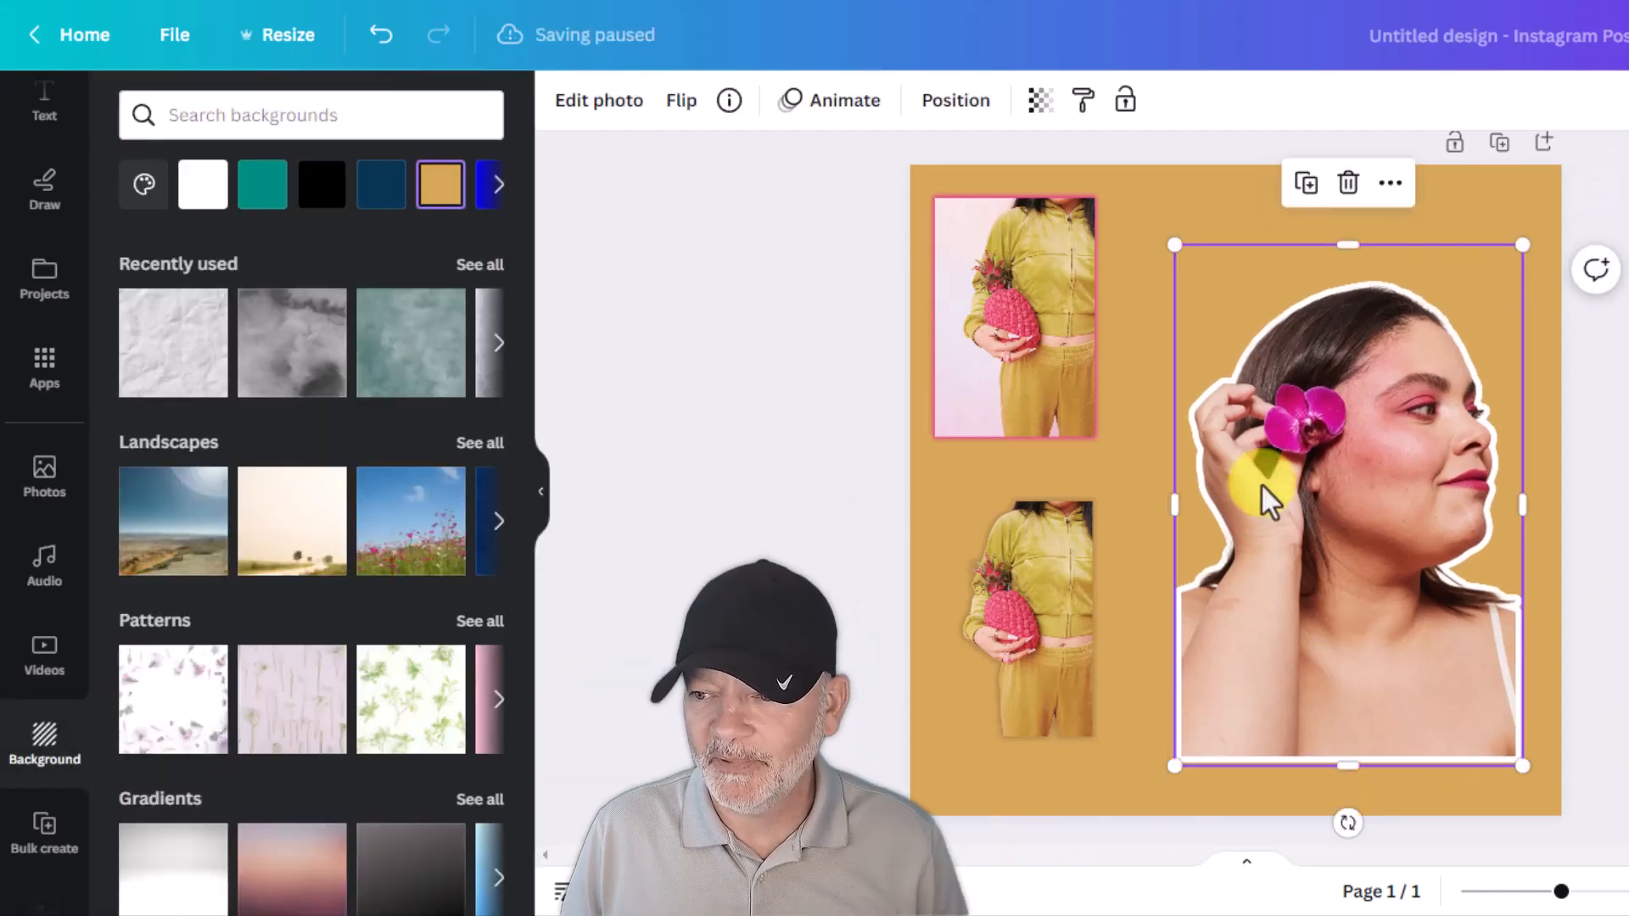
click(609, 119)
click(180, 741)
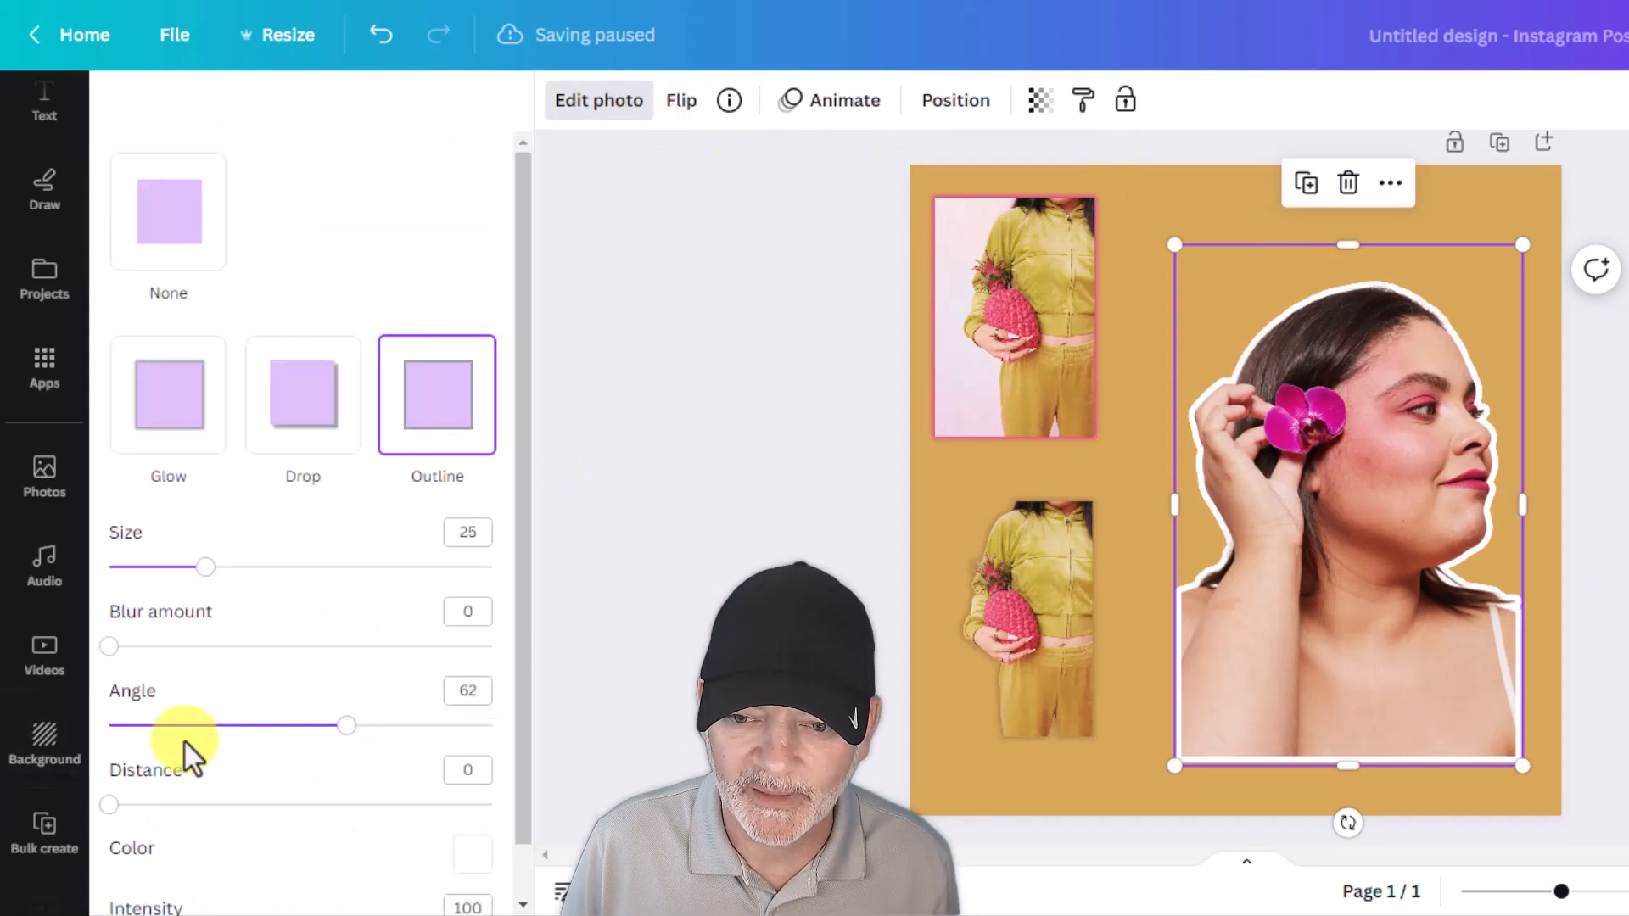
drag(205, 566, 289, 567)
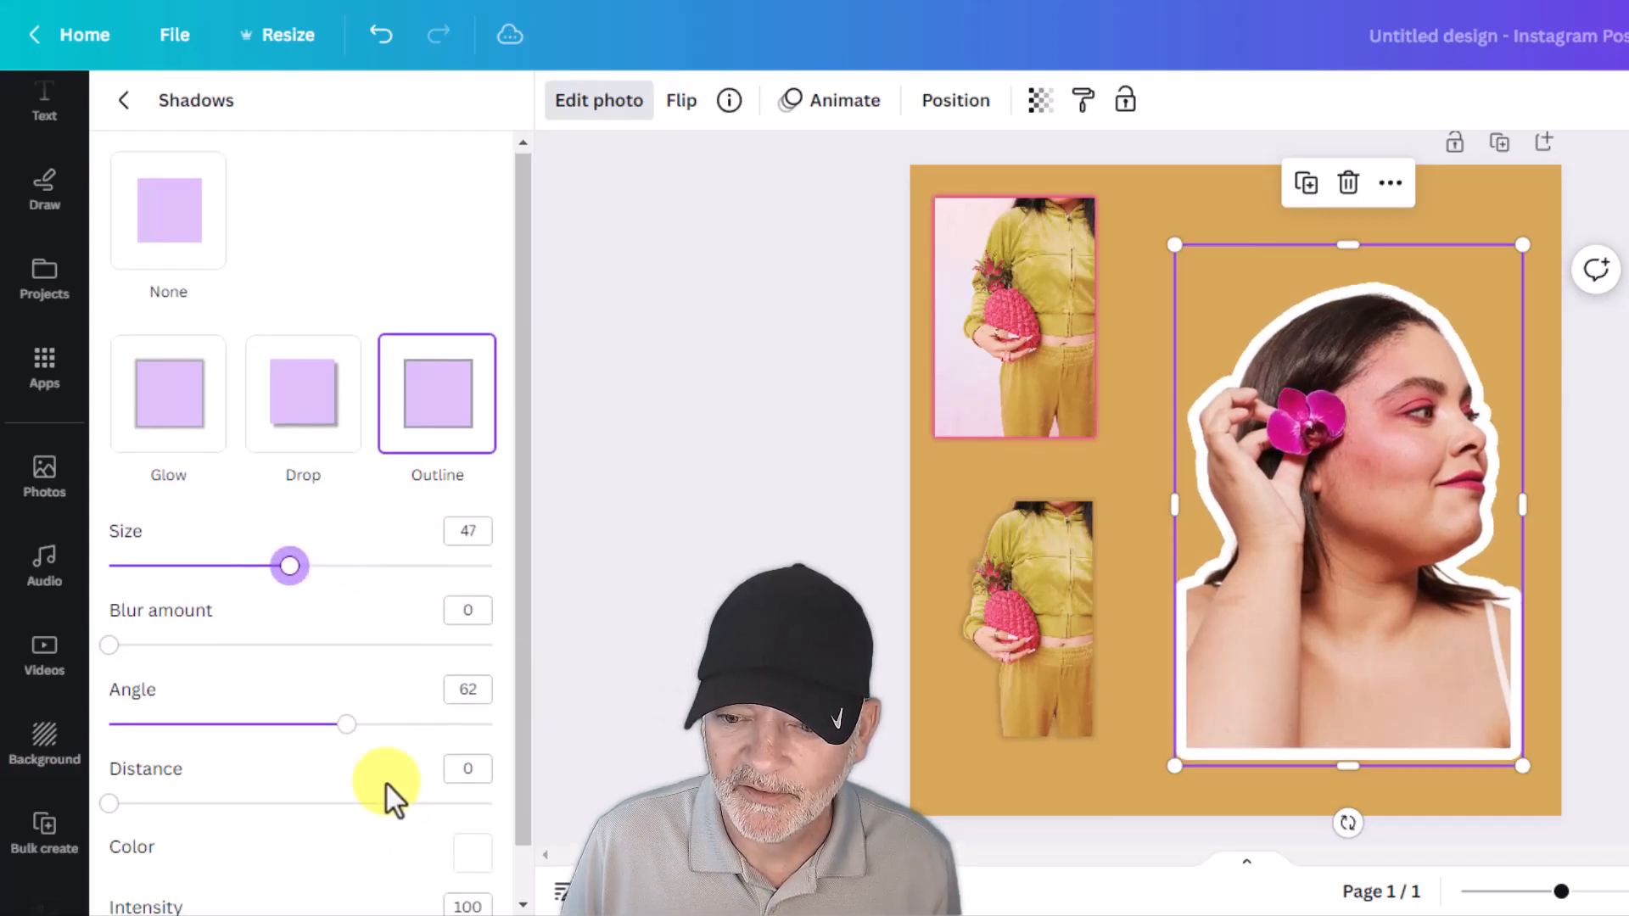
- Change the portrait's outline shadow colour to magenta pink (#E41296)
scroll(390, 784, down, 1)
click(465, 797)
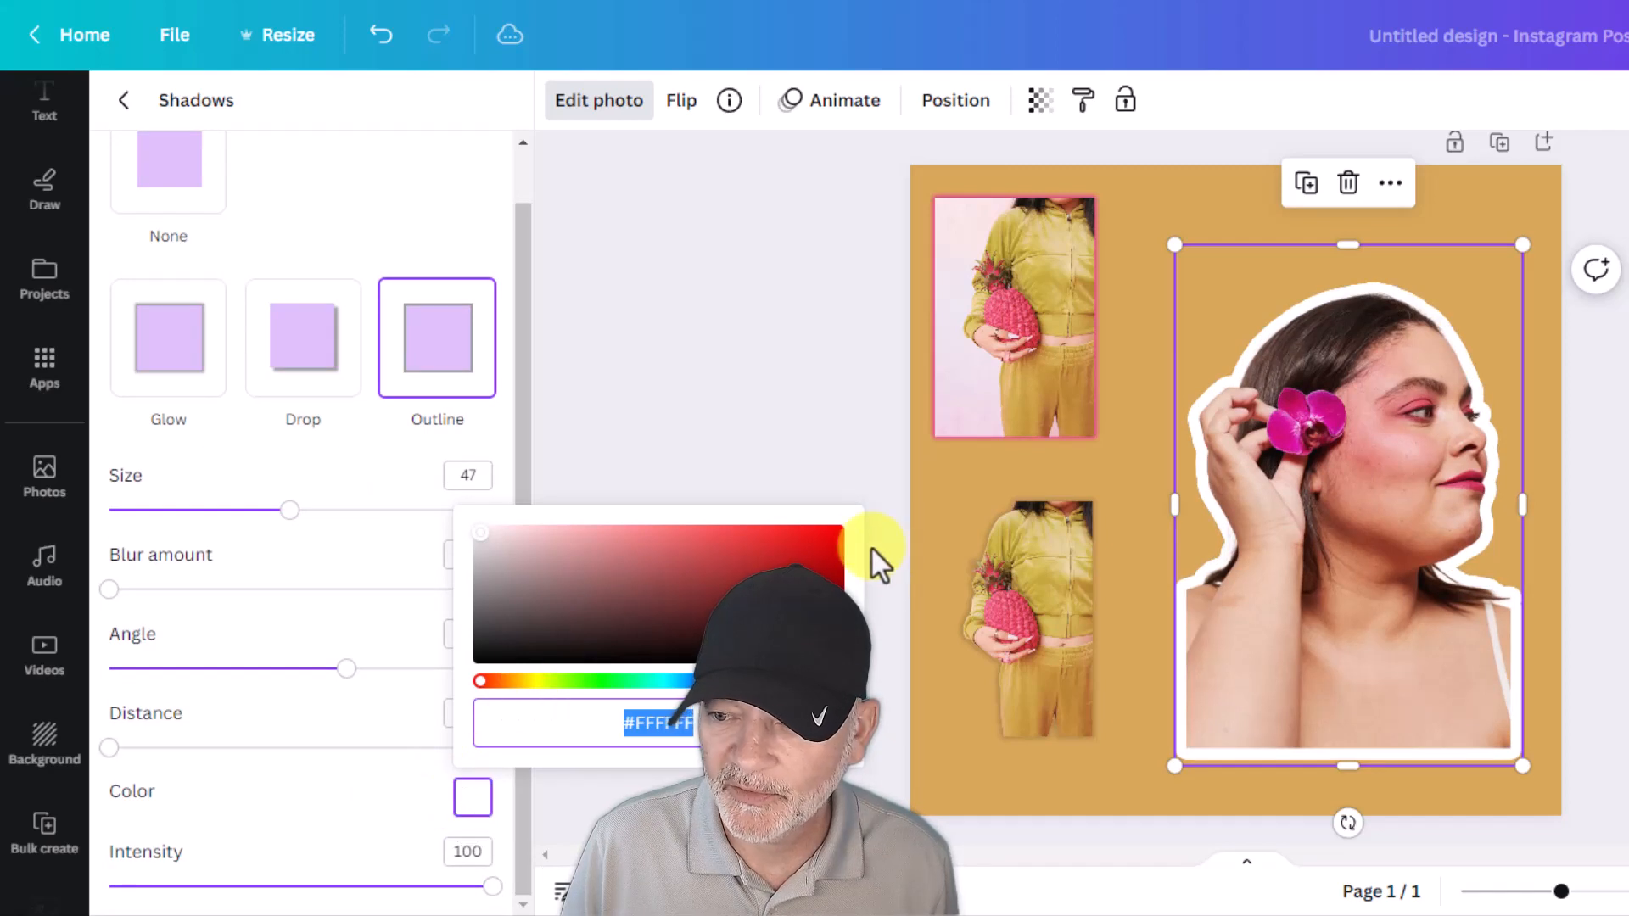
click(814, 540)
click(802, 681)
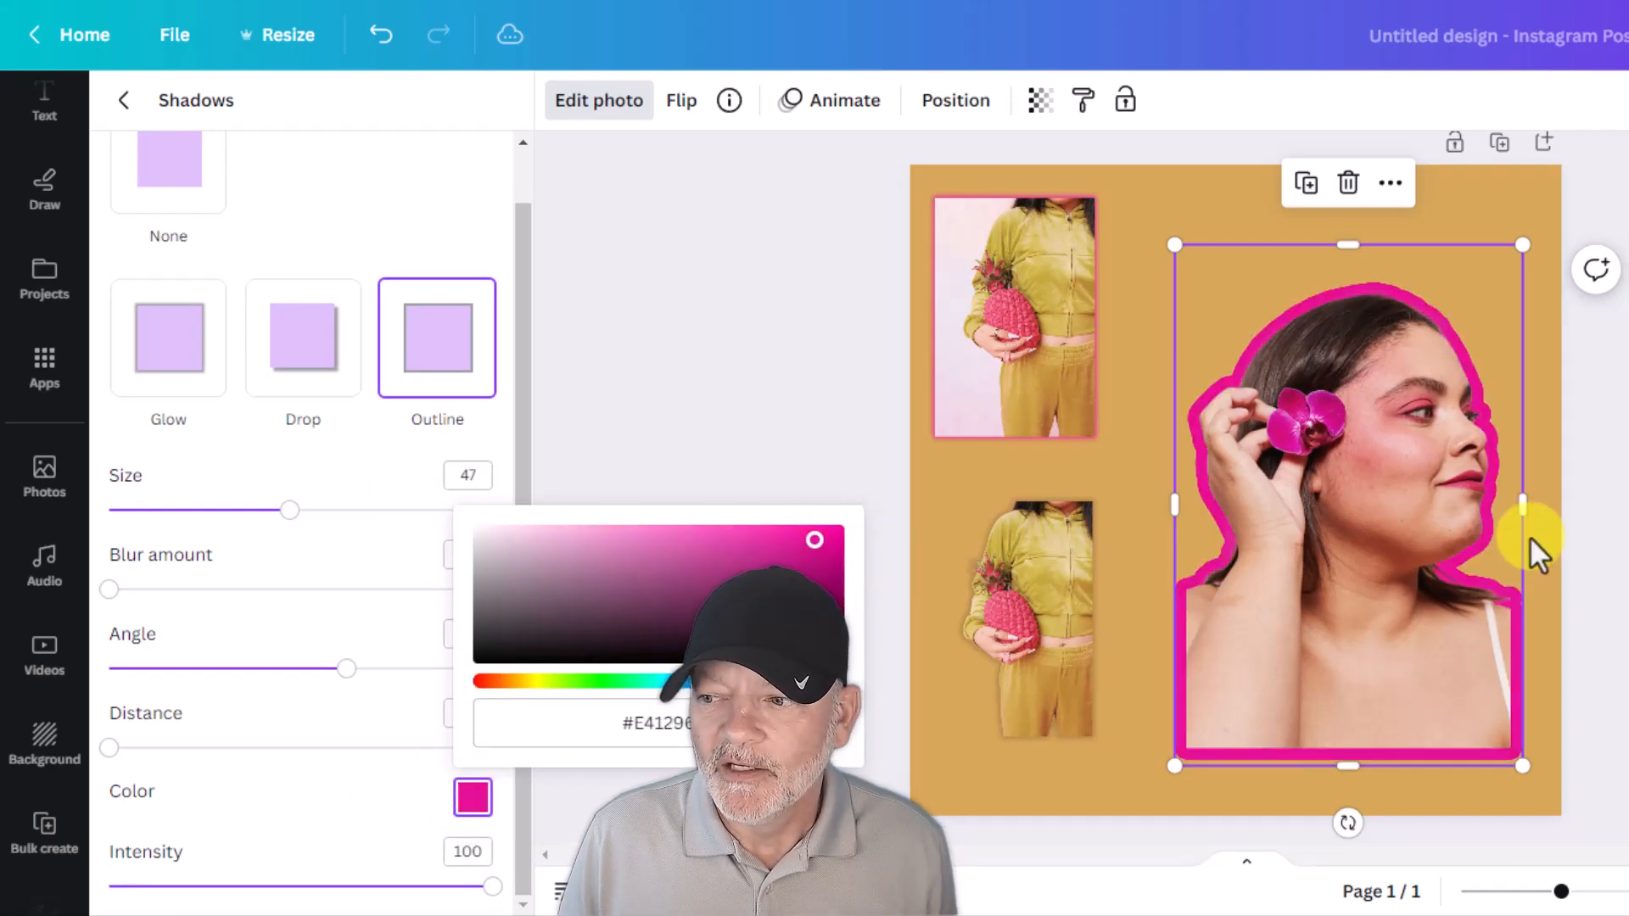
click(1523, 507)
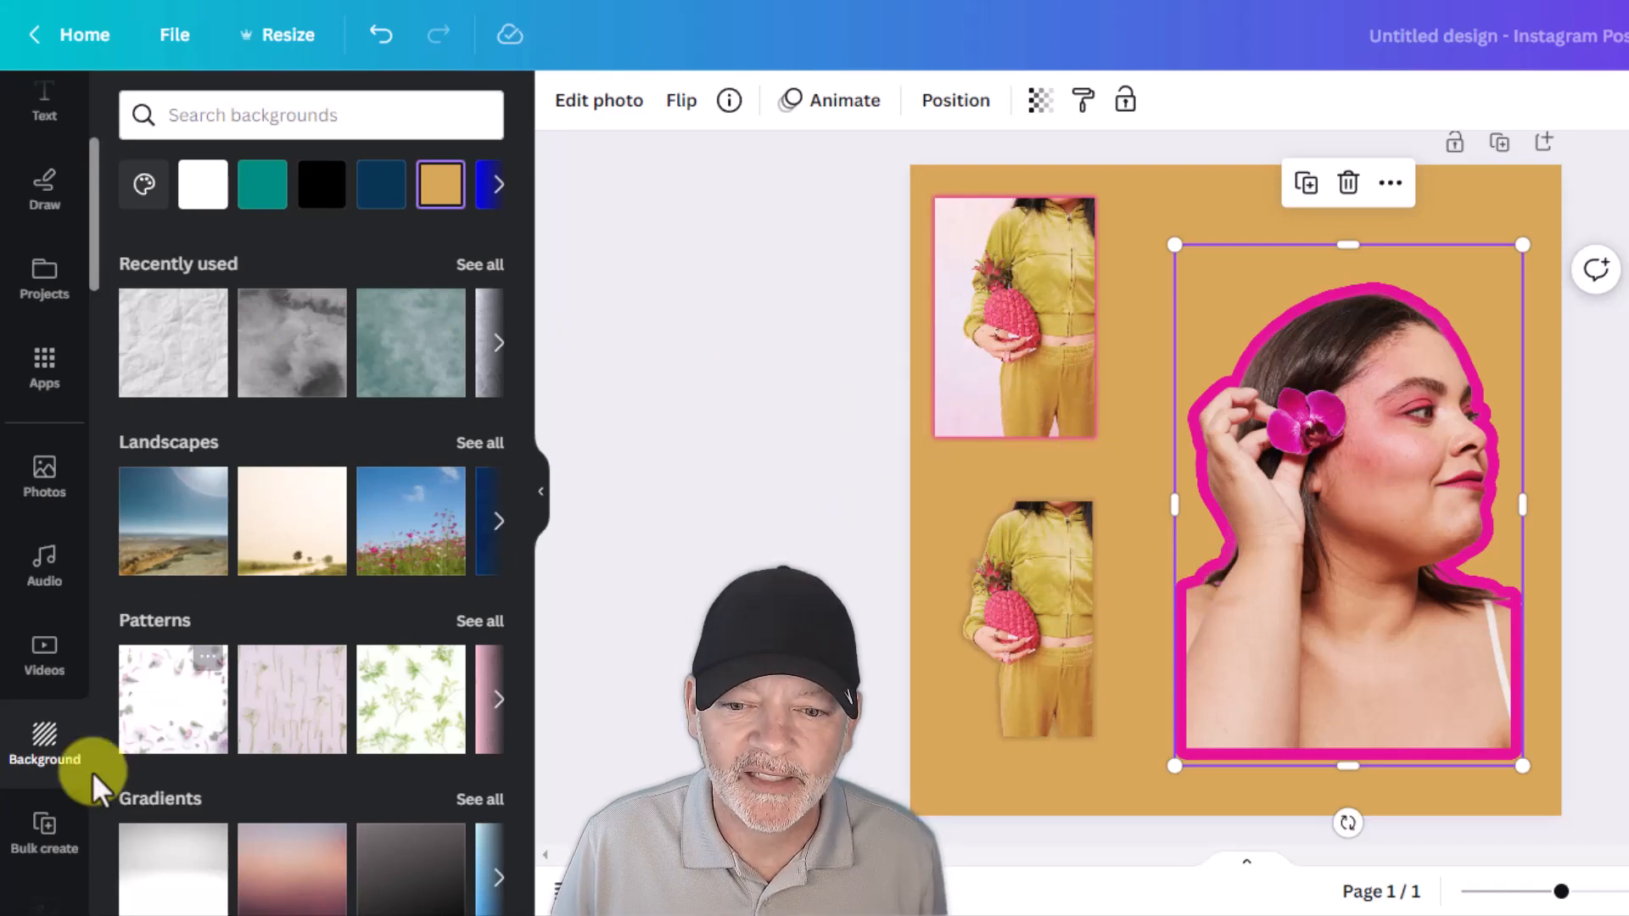
- Look through the further apps available in the editor
scroll(64, 759, down, 2)
scroll(63, 759, down, 2)
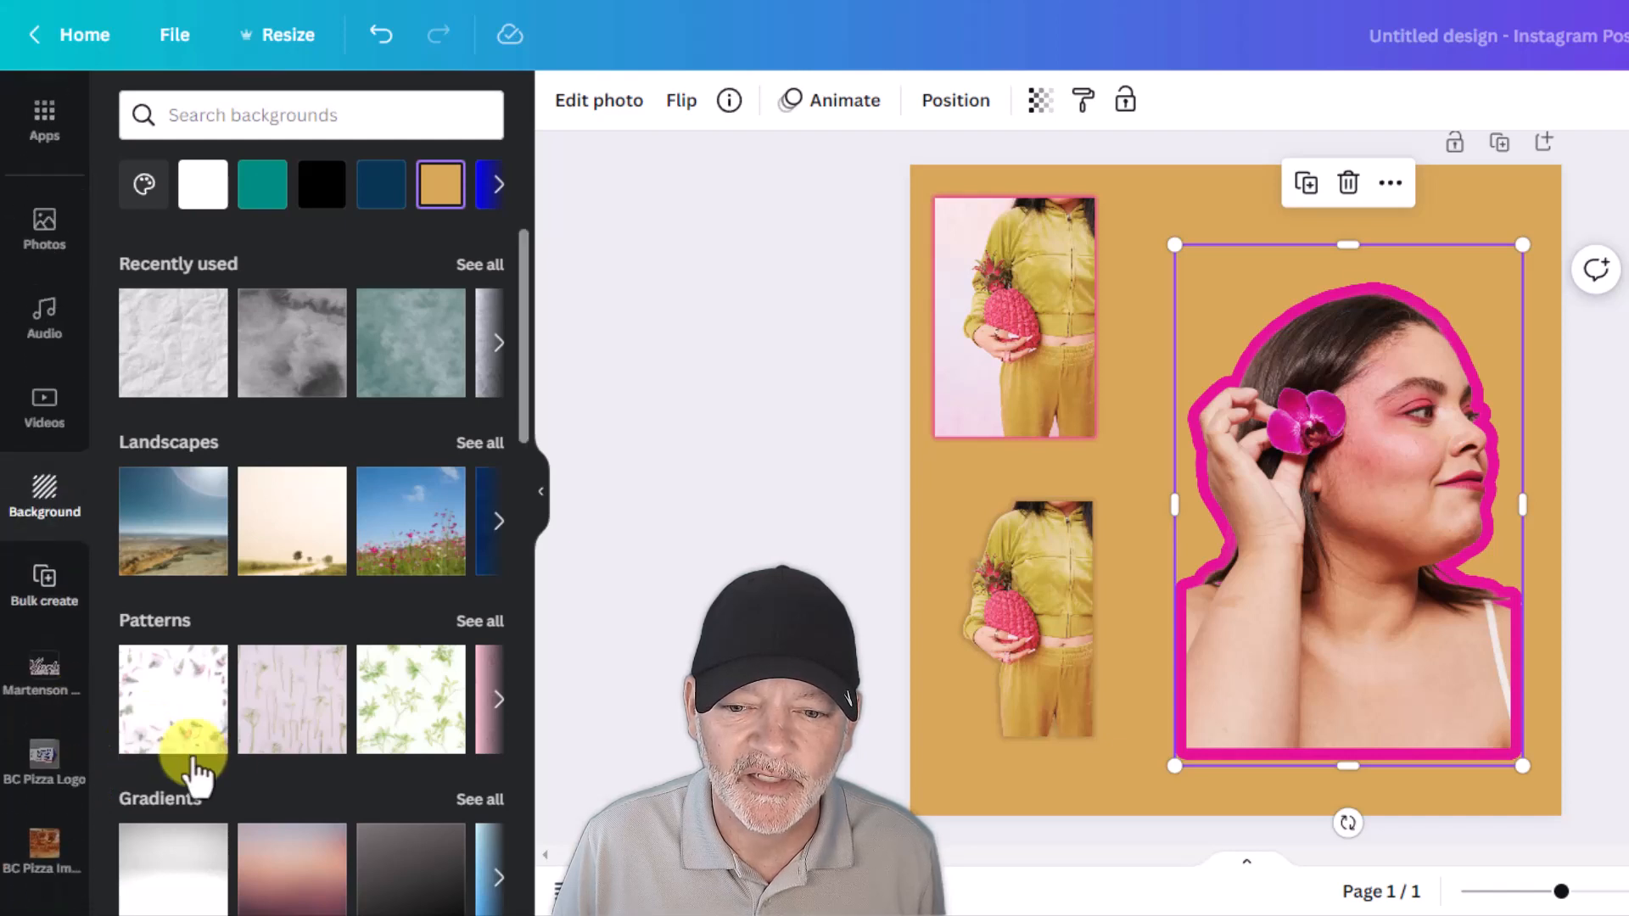